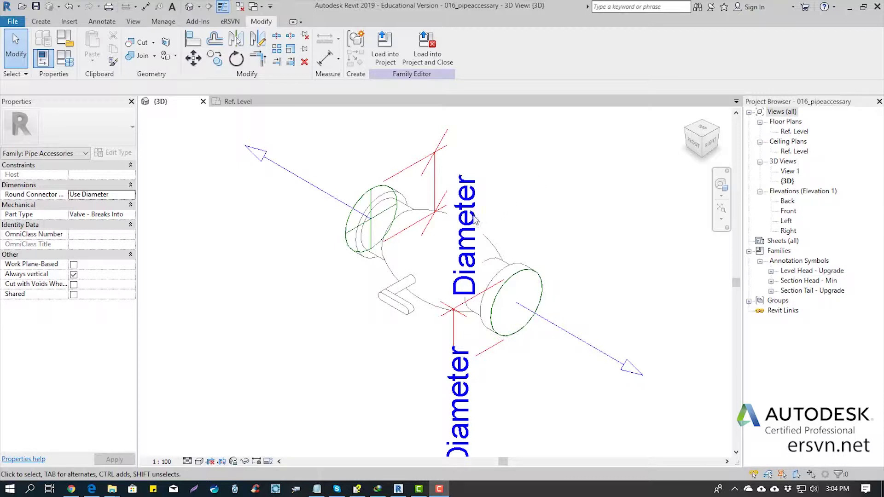
# Create a new family from the Annotations template Metric Generic Annotation.rft.
pyautogui.click(187, 461)
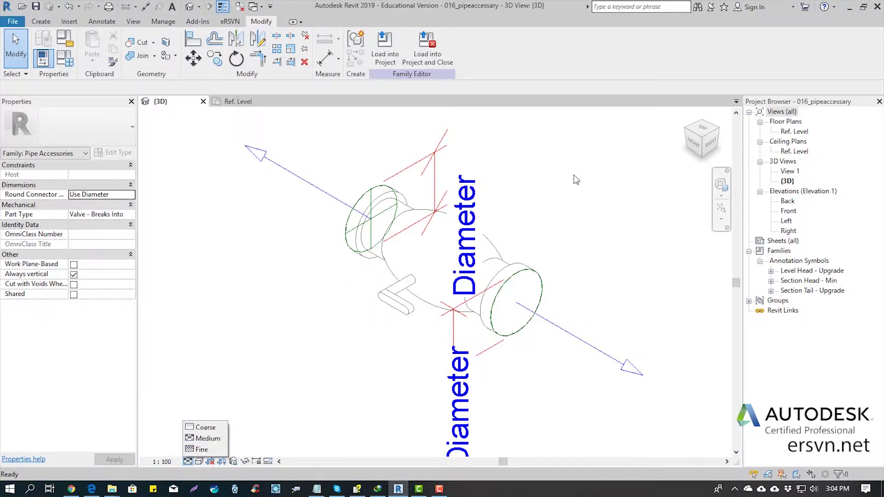
pyautogui.click(518, 192)
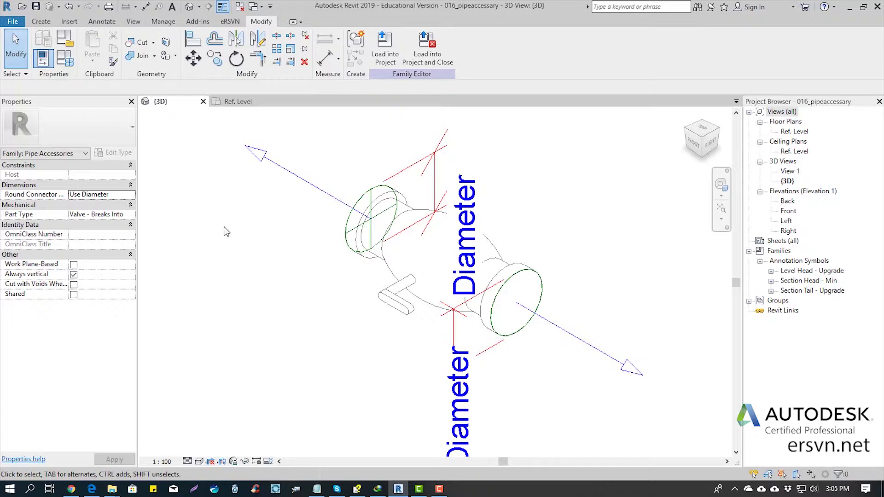
pyautogui.click(9, 26)
pyautogui.moveTo(38, 64)
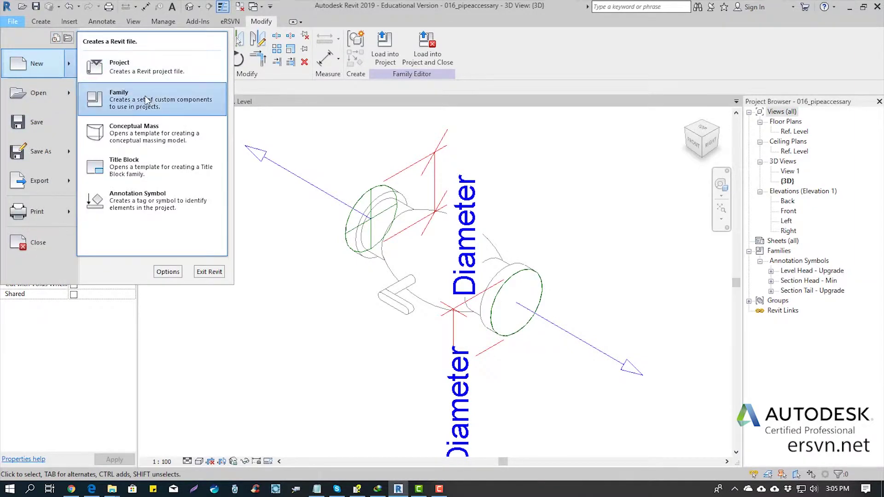
pyautogui.click(129, 100)
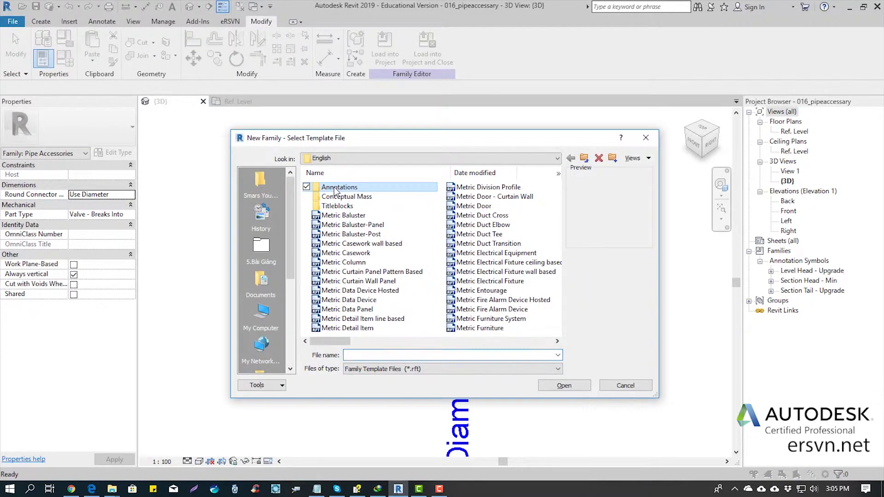
pyautogui.doubleClick(335, 189)
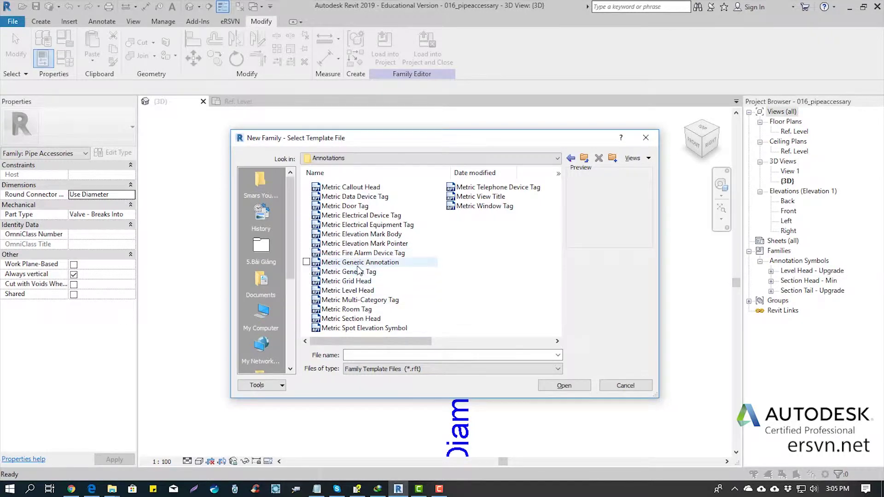
pyautogui.click(359, 263)
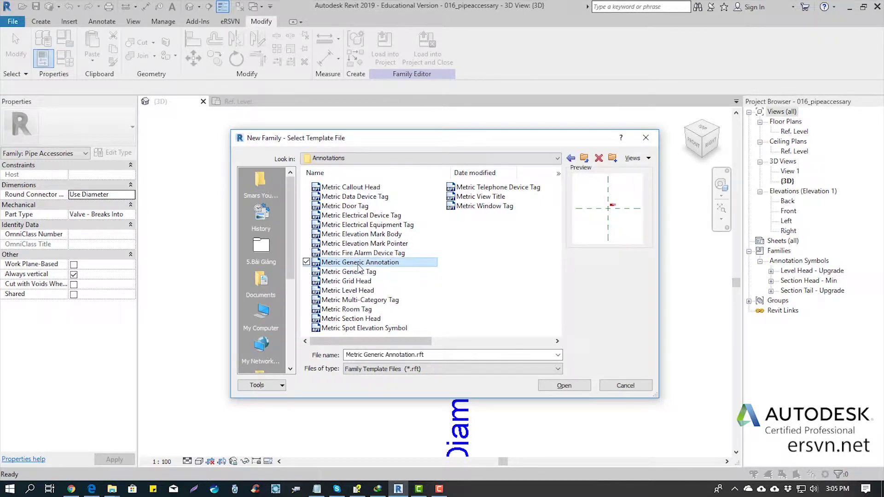
pyautogui.click(548, 385)
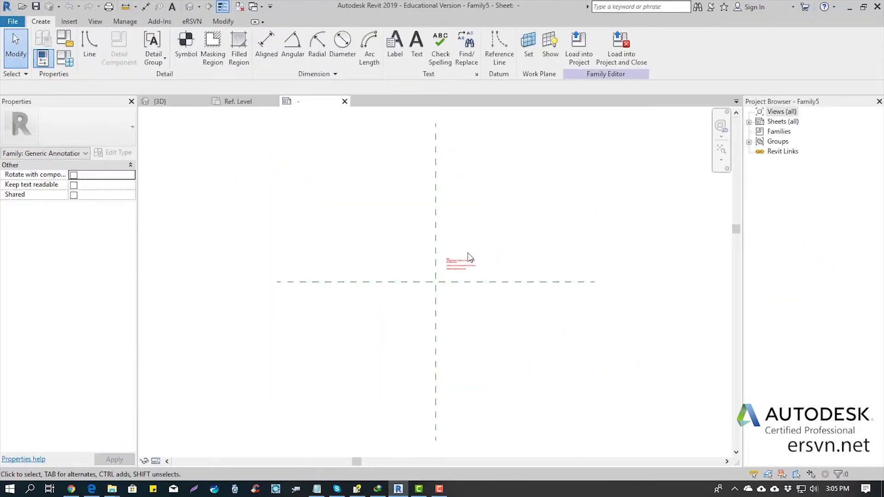
# Delete the template's default instruction note from the new annotation family.
pyautogui.scroll(4, 455, 260)
pyautogui.scroll(3, 442, 269)
pyautogui.click(439, 275)
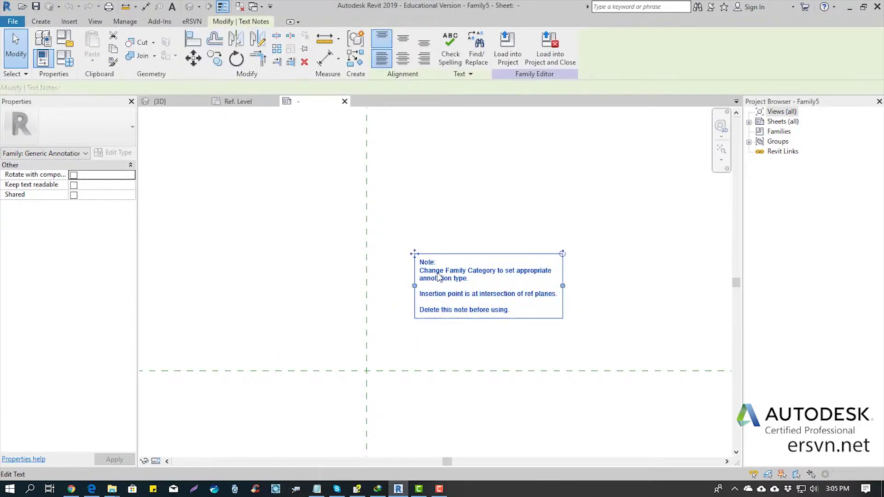
pyautogui.press('Delete')
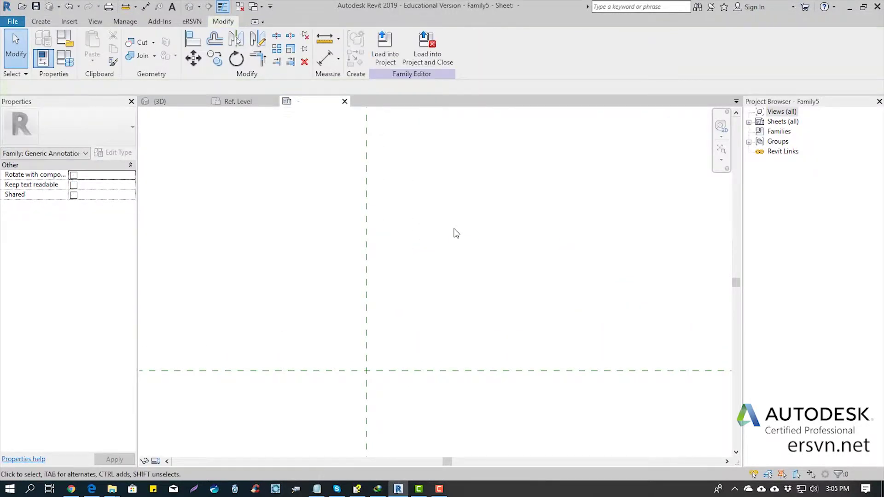
pyautogui.moveTo(414, 334); pyautogui.dragTo(461, 197, button='middle')
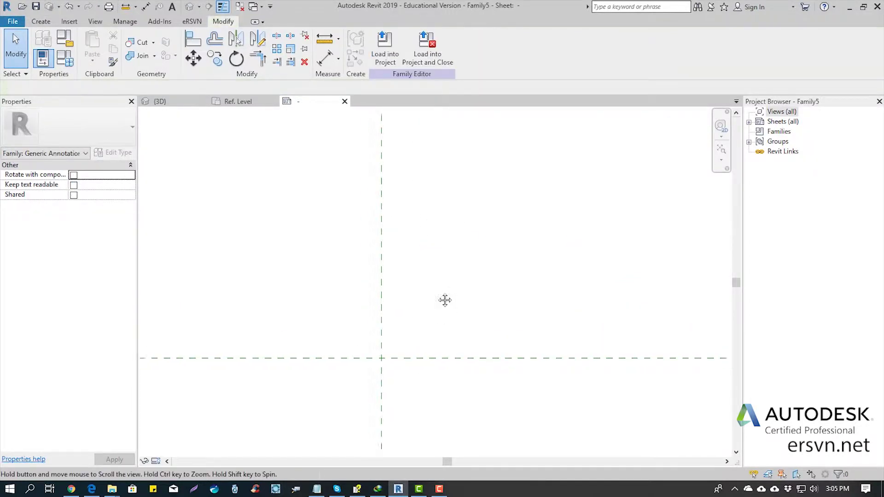
pyautogui.click(232, 102)
pyautogui.scroll(-2, 400, 387)
pyautogui.scroll(-2, 400, 387)
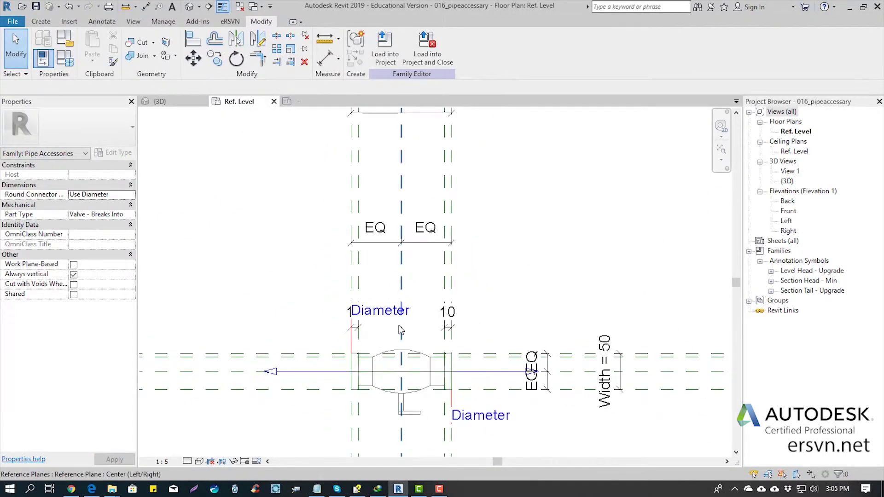
pyautogui.scroll(-2, 400, 387)
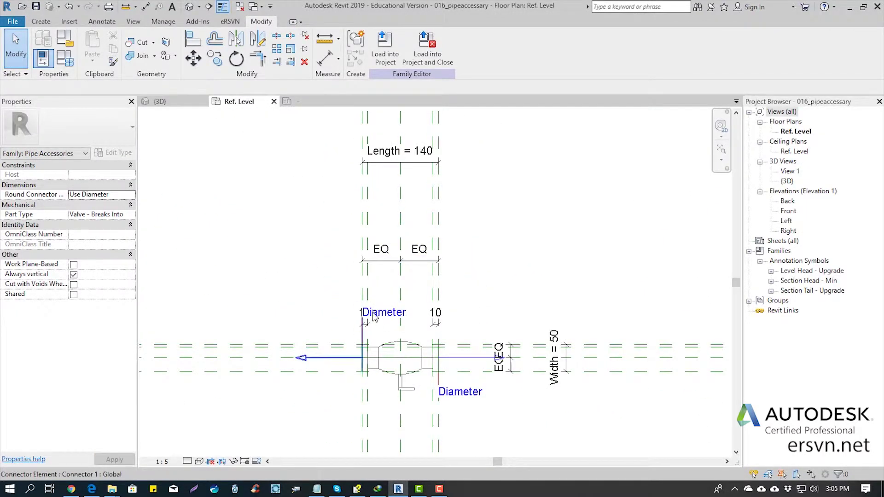
pyautogui.scroll(1, 414, 234)
pyautogui.moveTo(426, 196); pyautogui.dragTo(416, 224, button='middle')
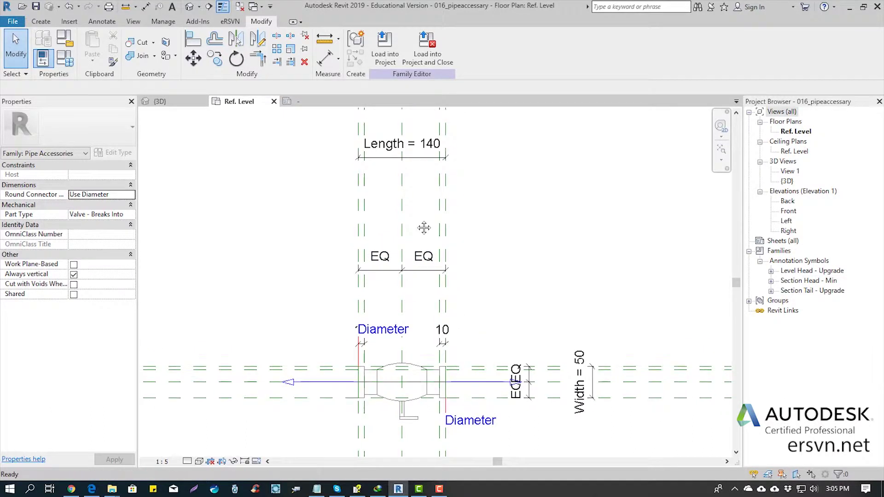
pyautogui.click(300, 101)
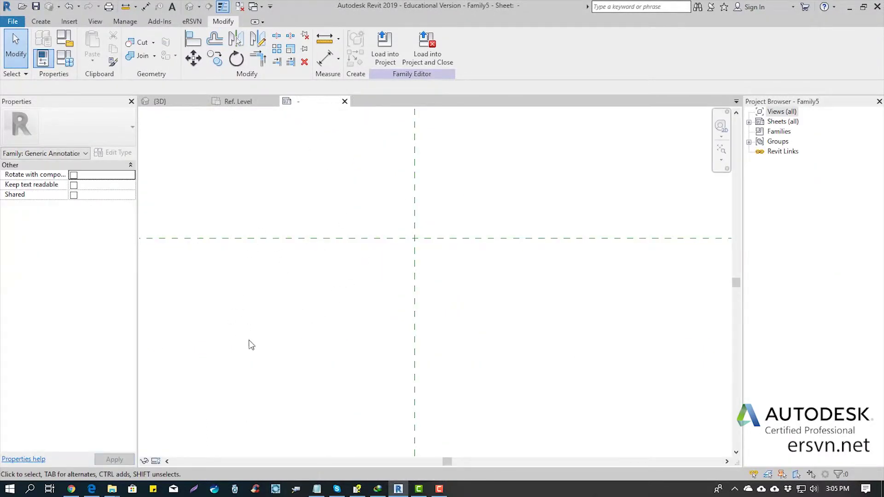
pyautogui.moveTo(331, 300); pyautogui.dragTo(357, 191, button='middle')
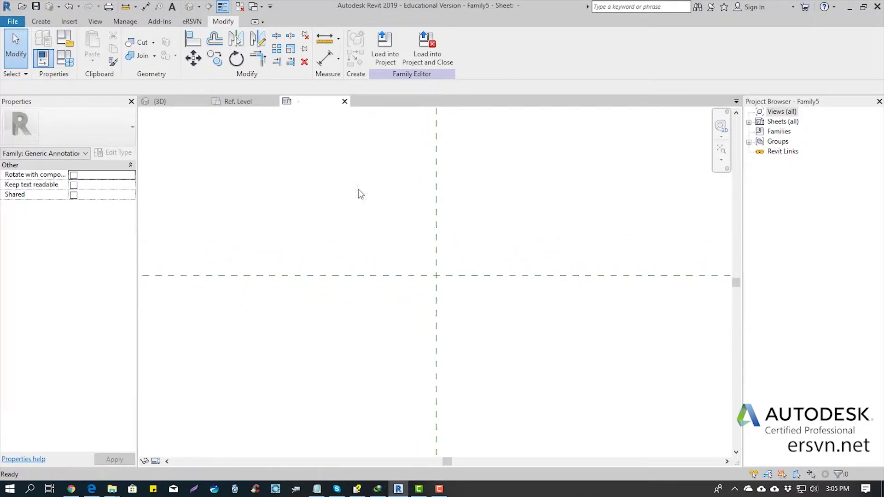
# Pick-draw lines offset 70 on both sides of the vertical reference plane.
pyautogui.click(40, 21)
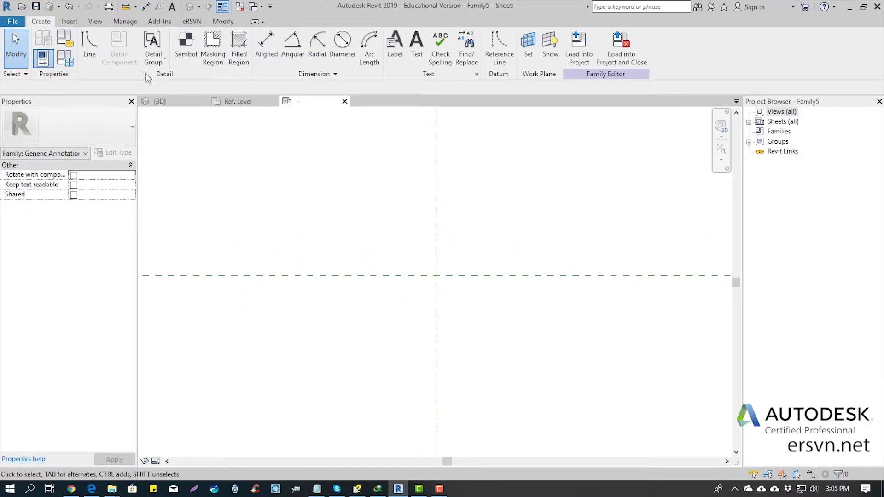
pyautogui.click(95, 58)
pyautogui.click(402, 61)
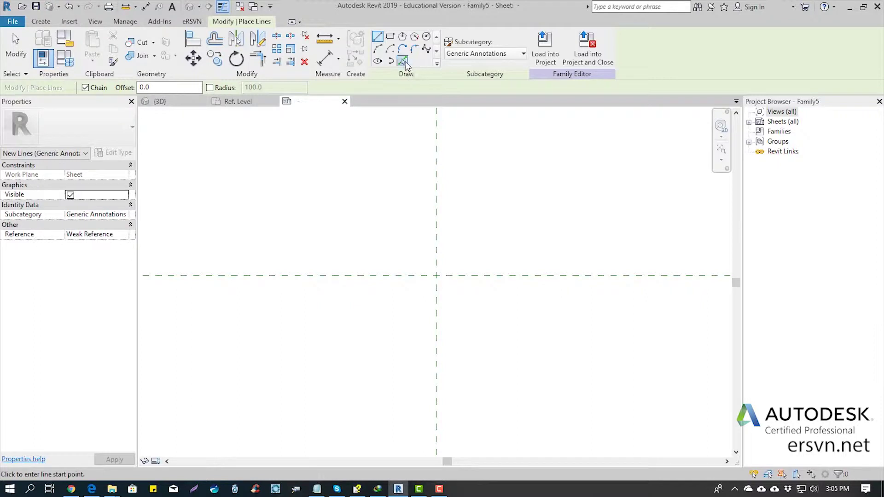
pyautogui.doubleClick(147, 86)
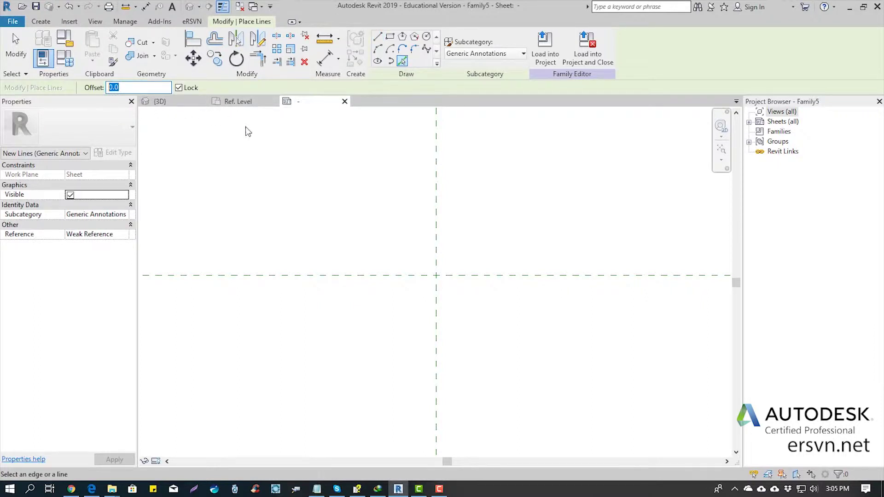
pyautogui.write('70')
pyautogui.press('Return')
pyautogui.scroll(-3, 432, 199)
pyautogui.click(430, 201)
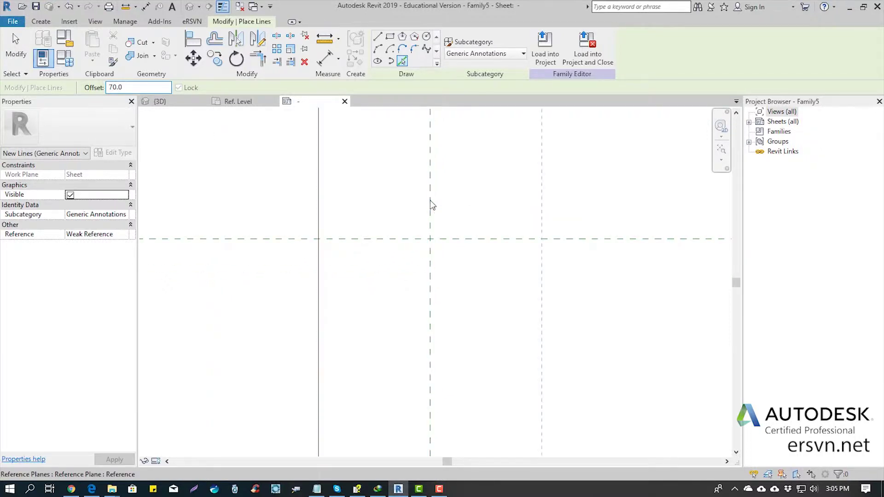
pyautogui.click(430, 198)
pyautogui.scroll(-4, 409, 236)
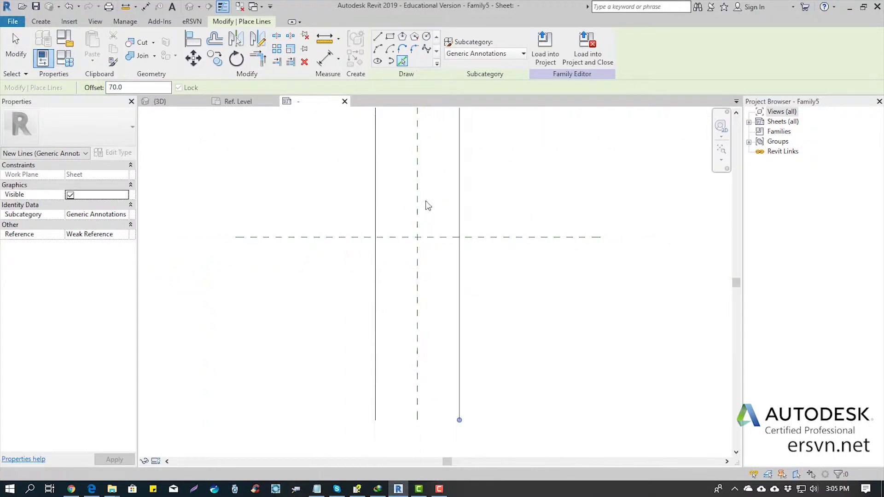
pyautogui.press('Escape')
pyautogui.moveTo(419, 196); pyautogui.dragTo(402, 253, button='middle')
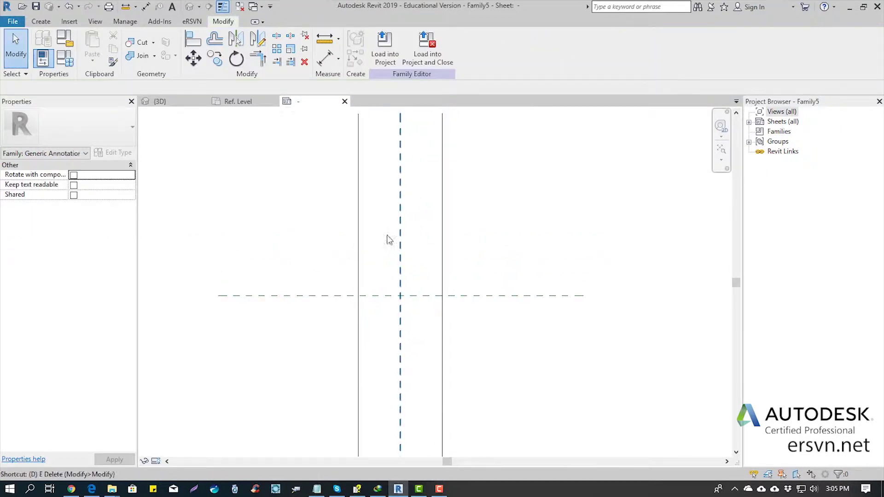
# Confirm with a trial DI dimension that the lines are 140 apart, then cancel it.
pyautogui.press('d')
pyautogui.press('i')
pyautogui.click(359, 230)
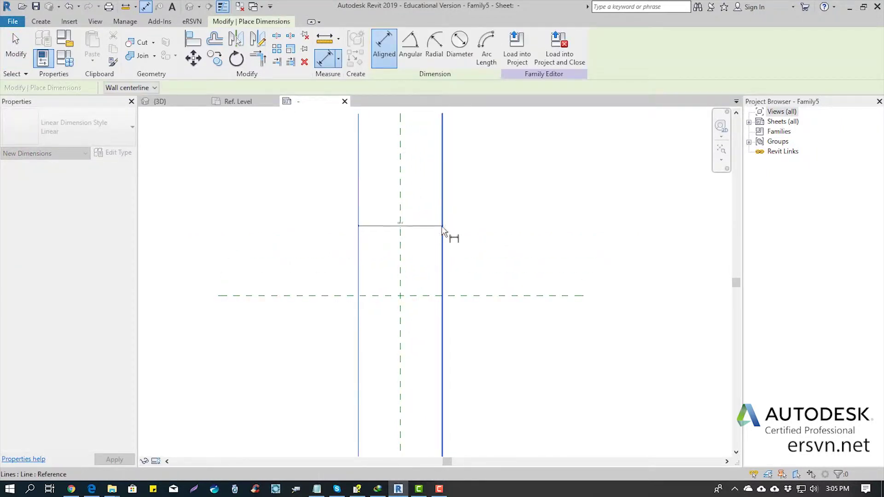
pyautogui.click(442, 232)
pyautogui.scroll(3, 420, 218)
pyautogui.press('Escape')
pyautogui.scroll(-3, 419, 216)
pyautogui.press('Escape')
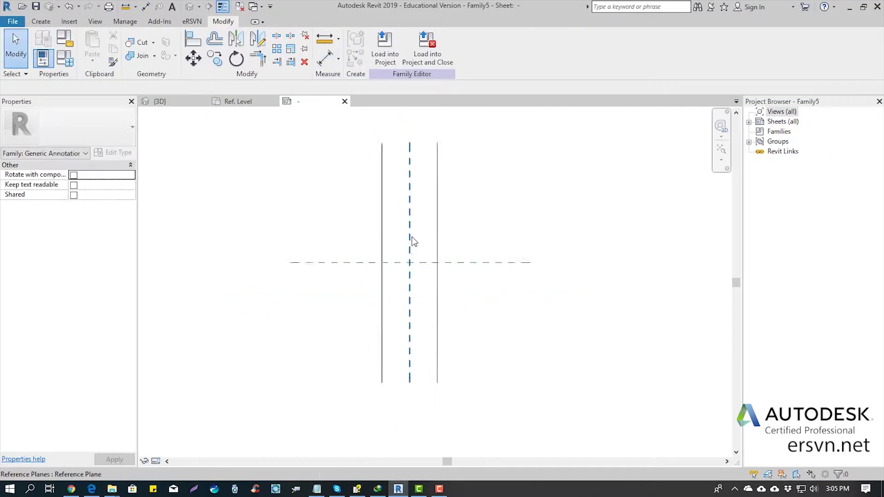
pyautogui.scroll(2, 410, 243)
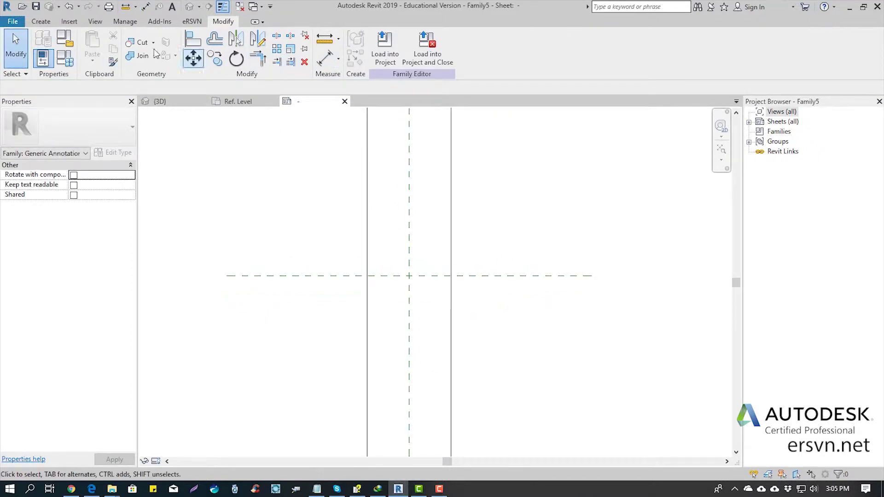
# Draw a horizontal line 40 above centre between the verticals and mirror it below.
pyautogui.click(40, 22)
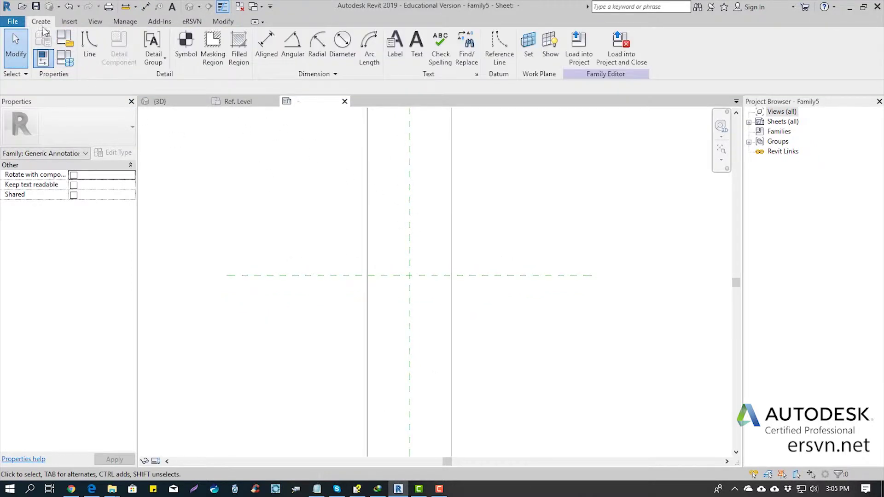
pyautogui.click(89, 46)
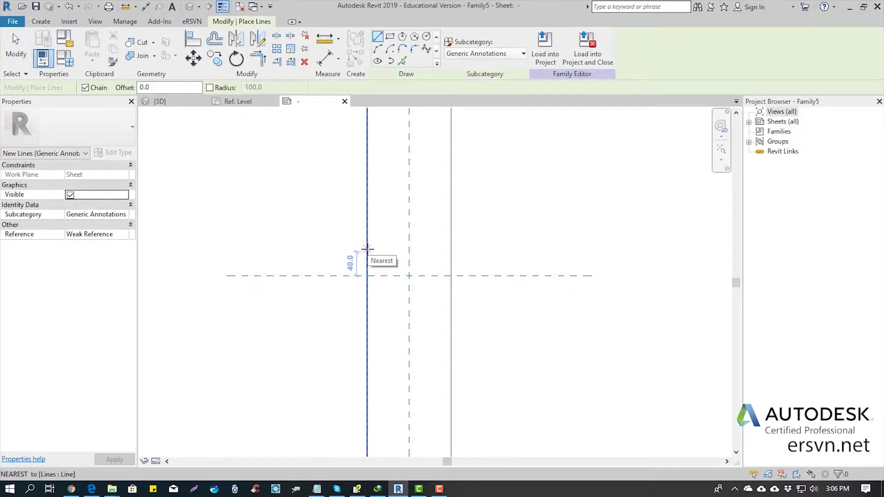
pyautogui.click(367, 249)
pyautogui.click(450, 251)
pyautogui.press('Escape')
pyautogui.scroll(3, 425, 259)
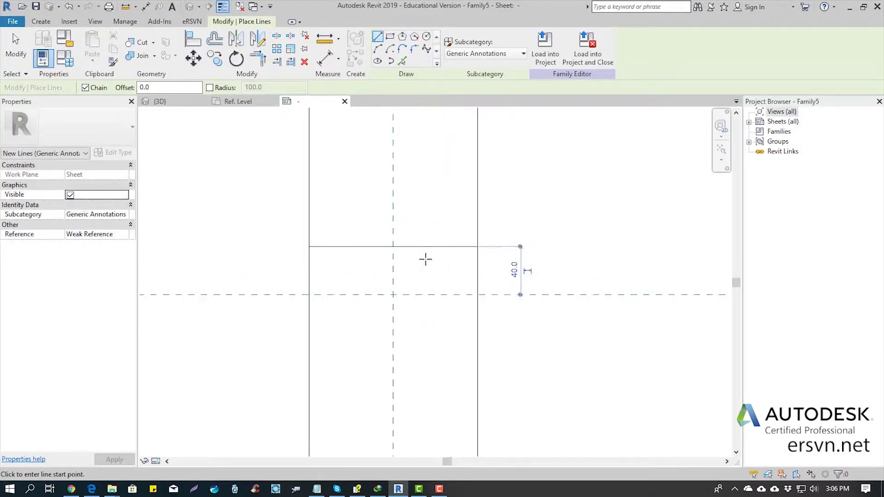
pyautogui.press('Escape')
pyautogui.click(424, 247)
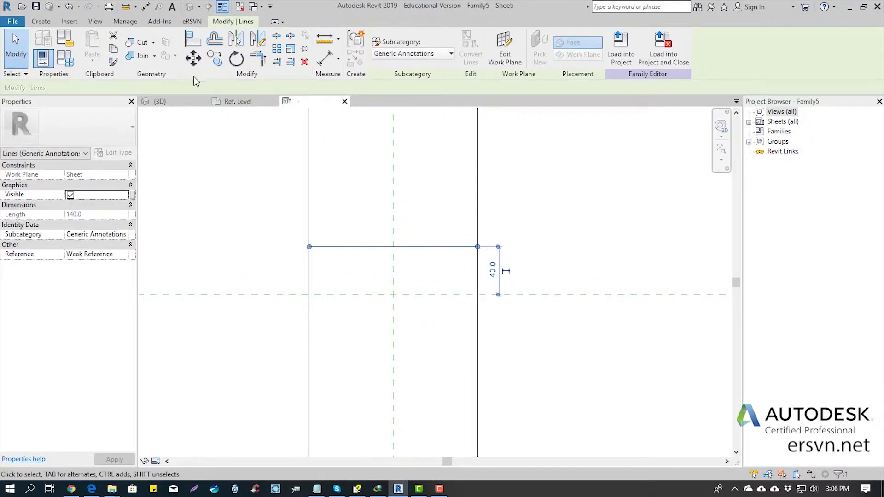
pyautogui.click(236, 39)
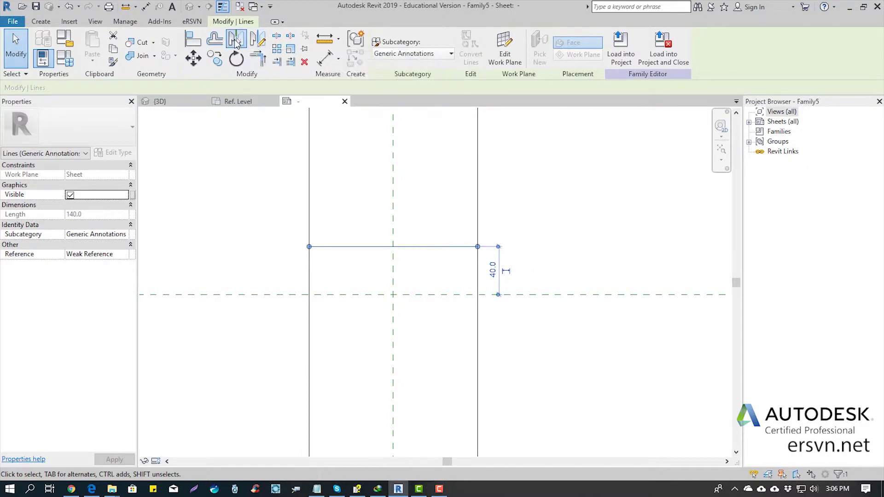
pyautogui.click(362, 297)
pyautogui.press('Escape')
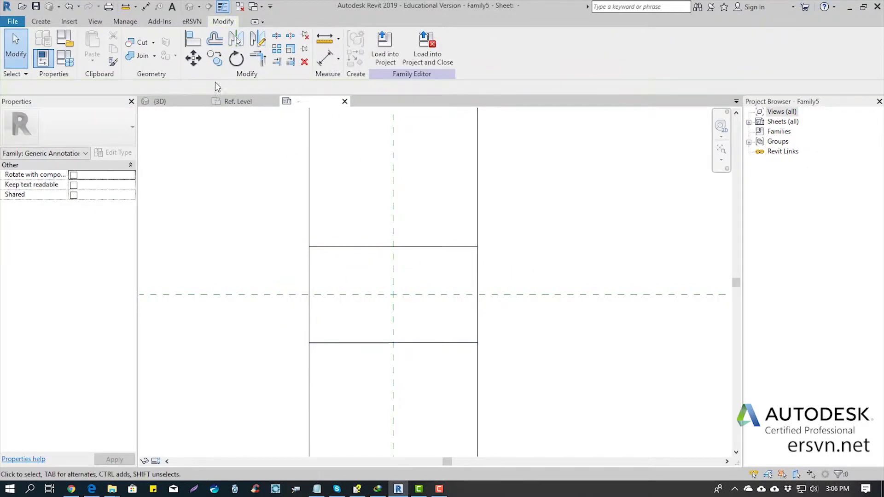
# Draw both corner-to-corner diagonals of the rectangle through the centre.
pyautogui.click(41, 21)
pyautogui.click(94, 44)
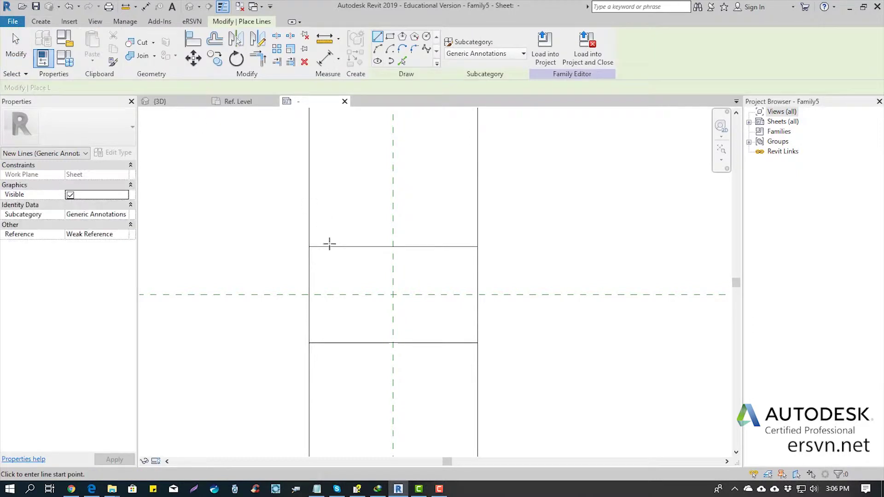
pyautogui.click(309, 246)
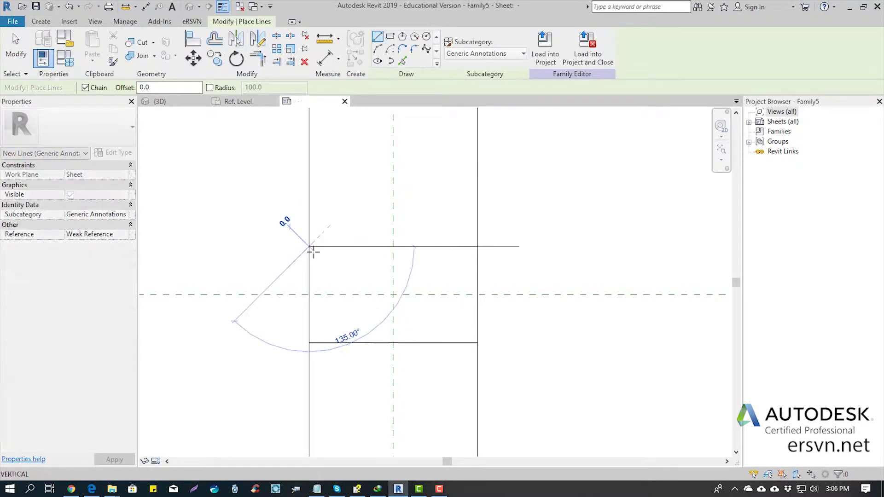
pyautogui.click(477, 343)
pyautogui.click(309, 343)
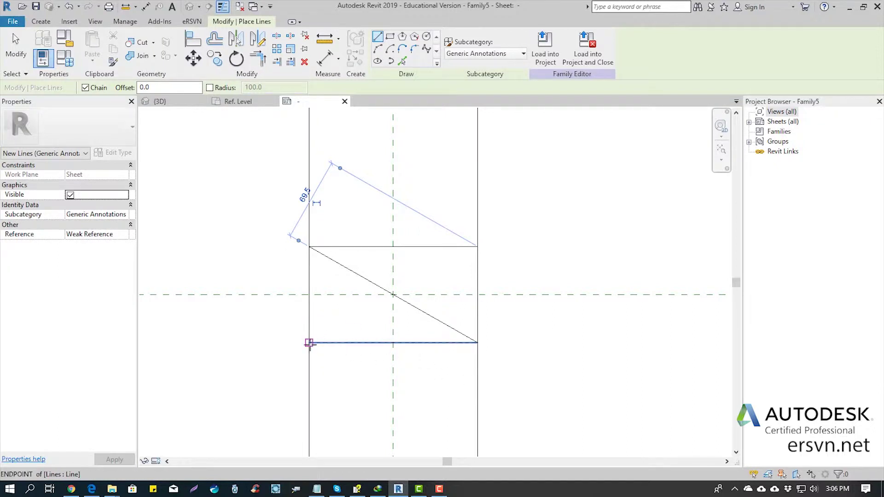
pyautogui.click(309, 343)
pyautogui.click(478, 246)
pyautogui.press('Escape')
pyautogui.press('Escape')
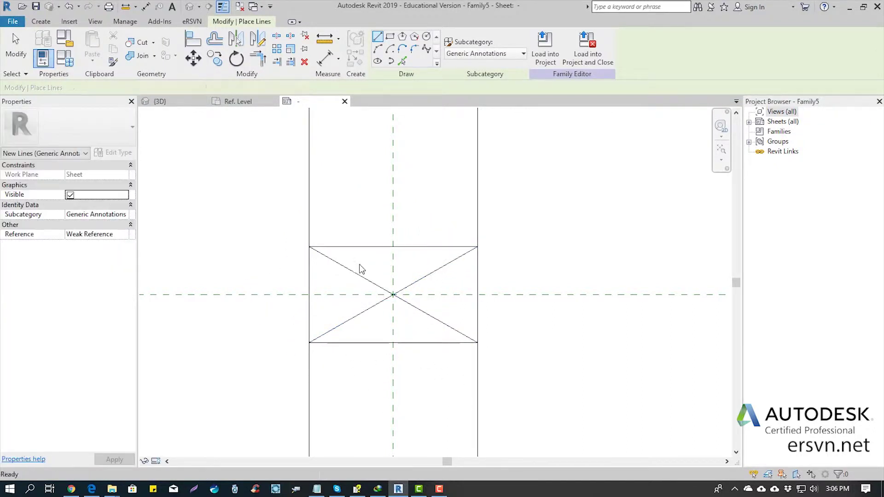
pyautogui.press('Escape')
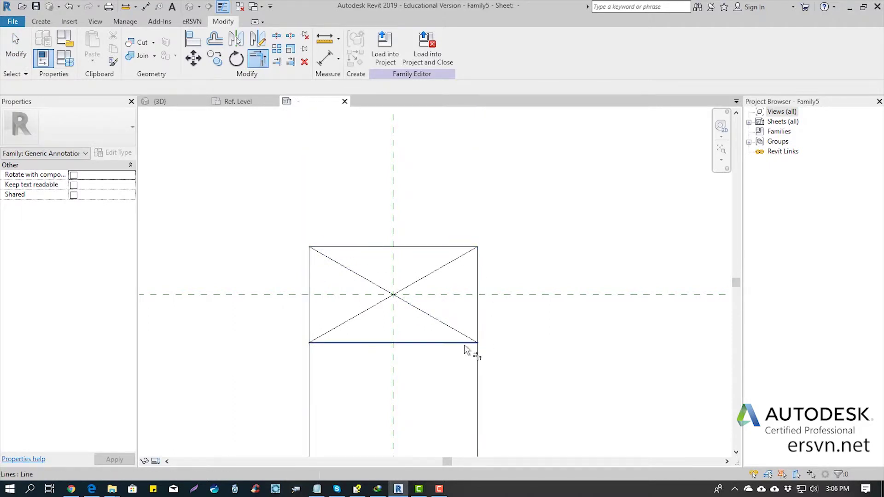
# Trim the left vertical to the rectangle corner, undoing an accidental right-side deletion.
pyautogui.click(310, 332)
pyautogui.press('Escape')
pyautogui.click(312, 312)
pyautogui.press('Escape')
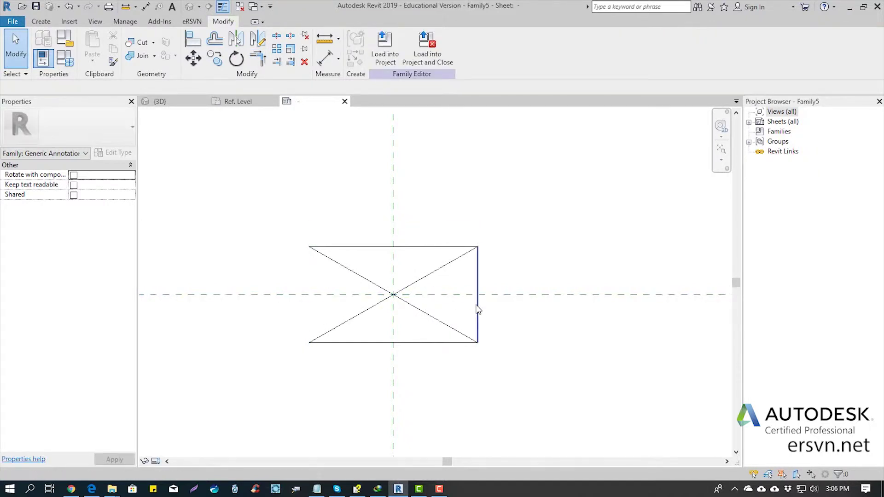
pyautogui.click(477, 310)
pyautogui.press('Delete')
pyautogui.moveTo(479, 276); pyautogui.dragTo(490, 249, button='middle')
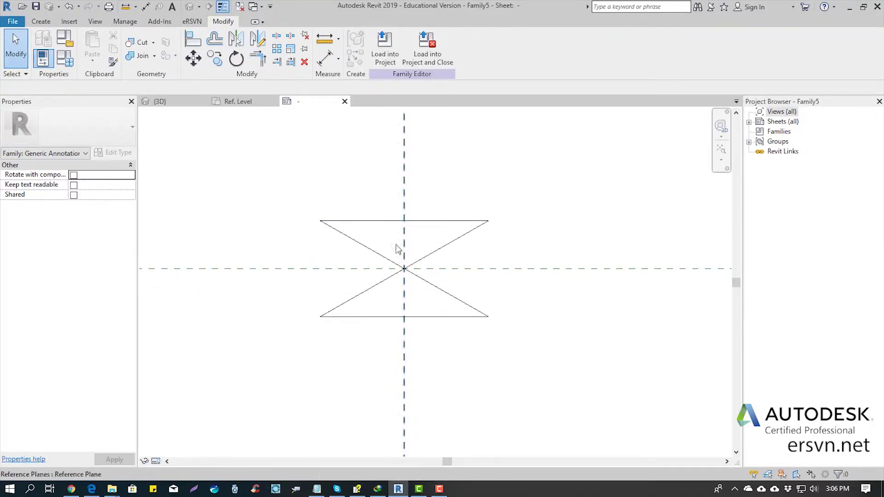
pyautogui.hotkey('ctrl', 'z')
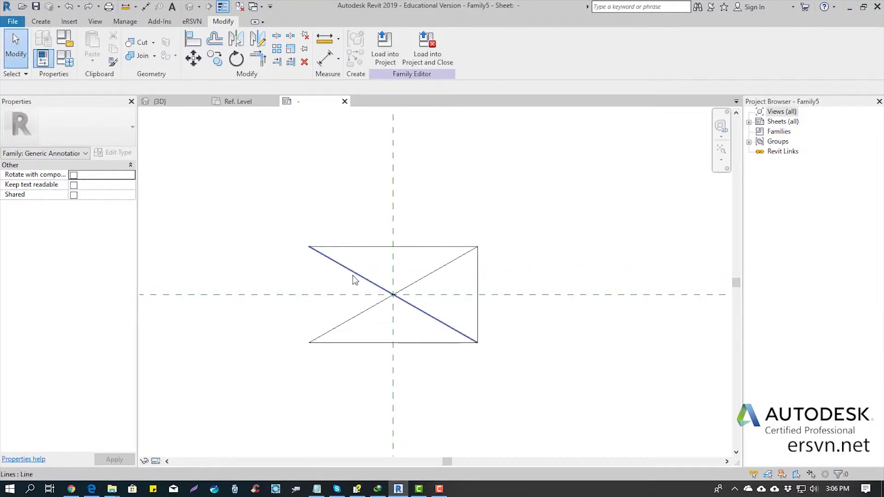
# Delete the rectangle's top and bottom edges to leave the bowtie.
pyautogui.click(368, 247)
pyautogui.press('Delete')
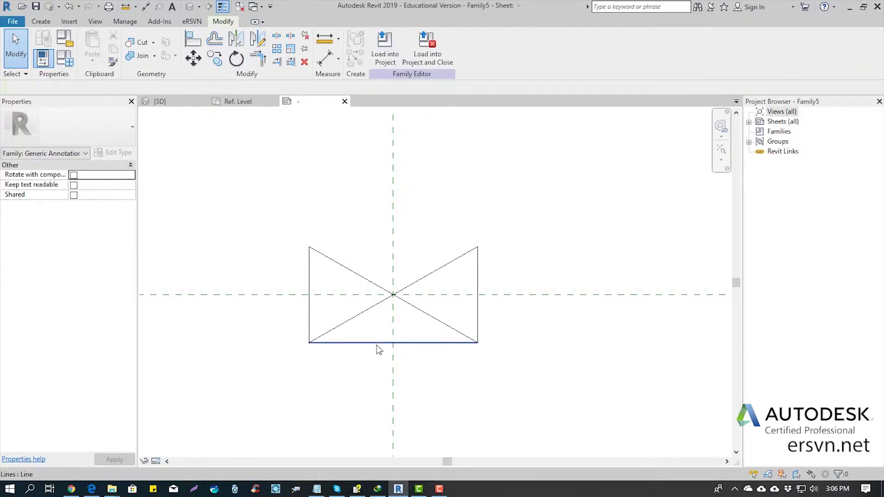
pyautogui.click(377, 343)
pyautogui.press('Delete')
pyautogui.moveTo(421, 231); pyautogui.dragTo(460, 210, button='middle')
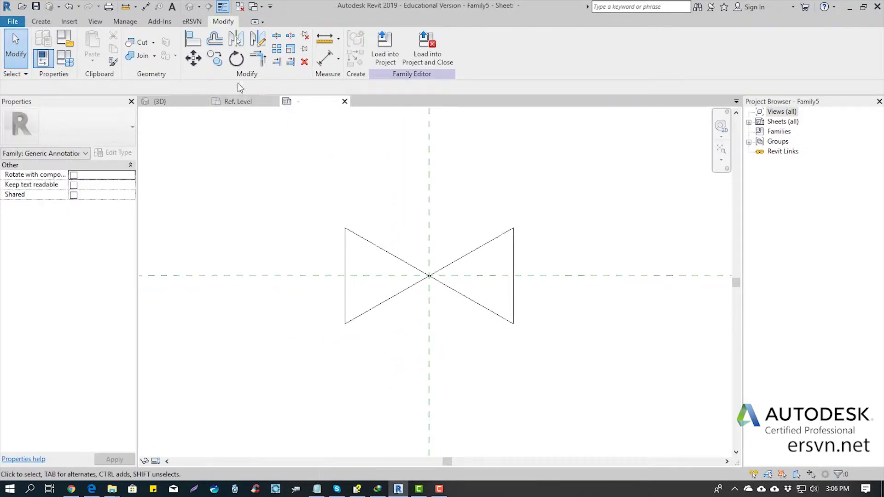
pyautogui.click(41, 21)
# Draw a stem down from the plane intersection ending in a 45 × 10 rectangle.
pyautogui.click(90, 44)
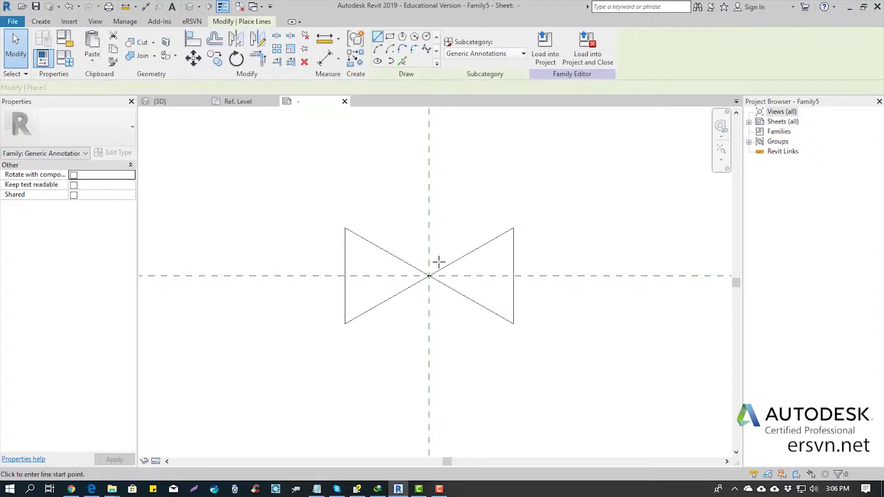
pyautogui.click(429, 276)
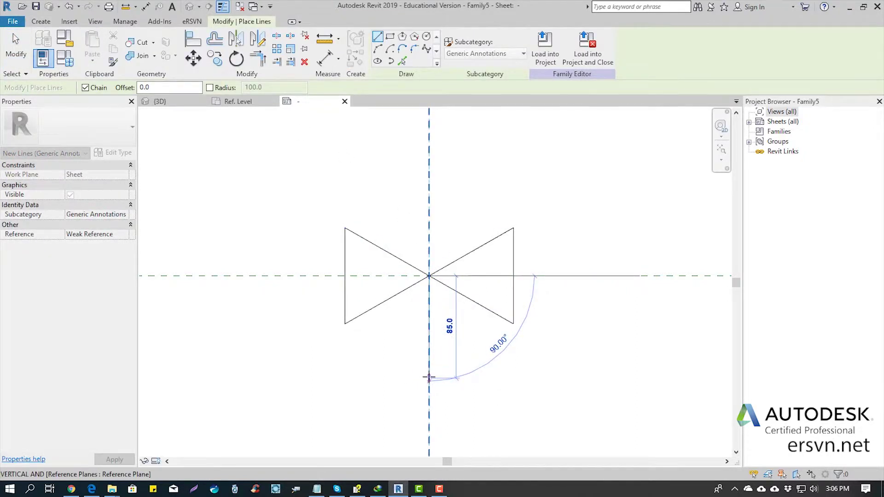
pyautogui.click(428, 377)
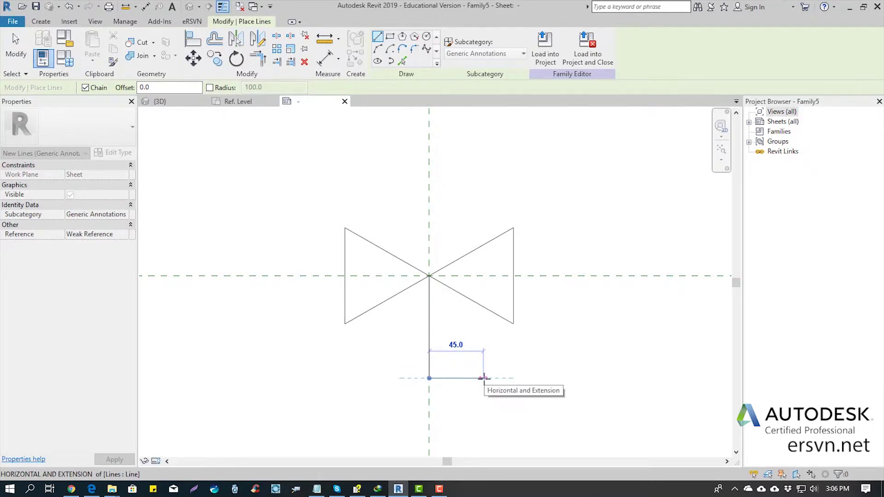
pyautogui.click(477, 378)
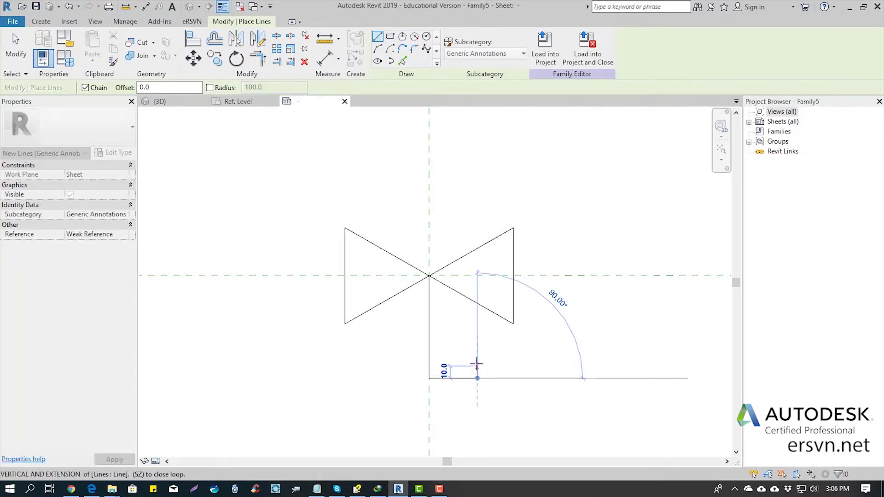
pyautogui.click(477, 365)
pyautogui.click(428, 366)
pyautogui.press('Escape')
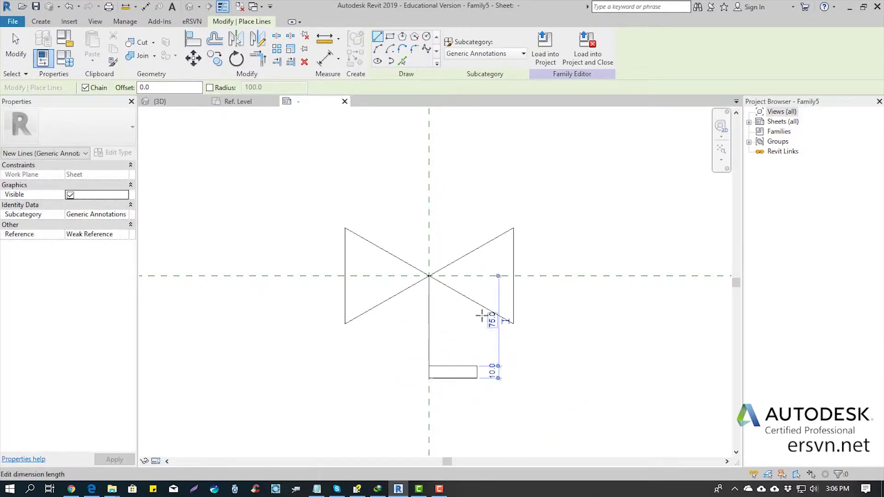
pyautogui.press('Escape')
pyautogui.scroll(2, 447, 310)
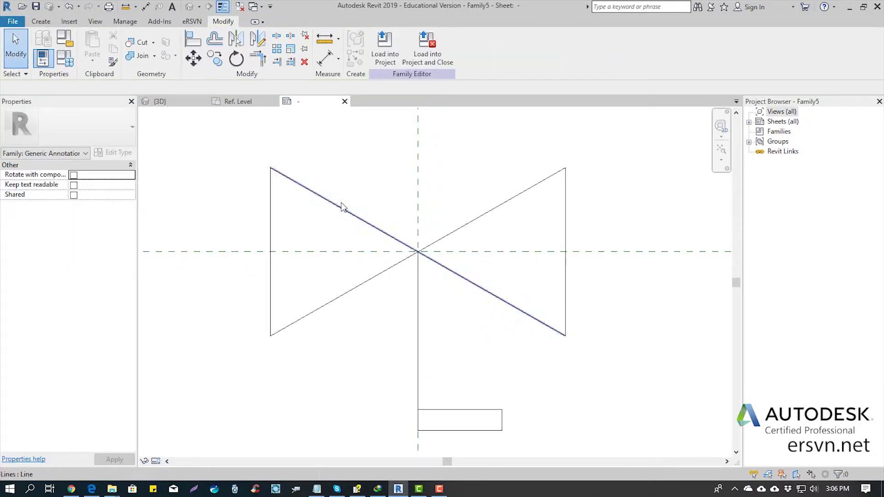
pyautogui.scroll(-2, 332, 202)
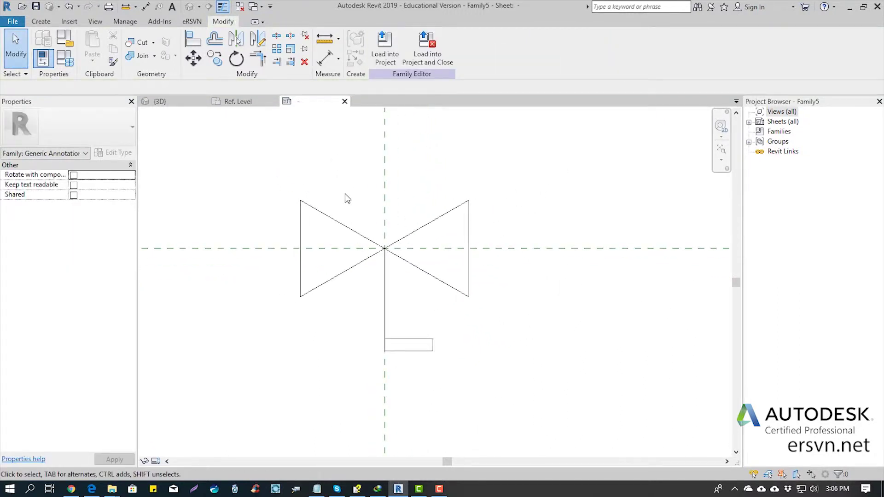
pyautogui.scroll(1, 345, 193)
pyautogui.moveTo(344, 189); pyautogui.dragTo(369, 191, button='middle')
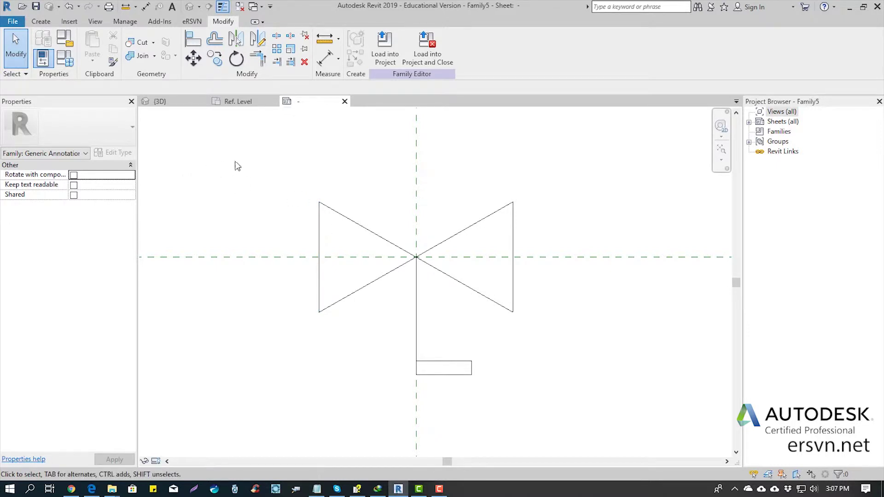
pyautogui.moveTo(238, 166); pyautogui.dragTo(257, 175, button='middle')
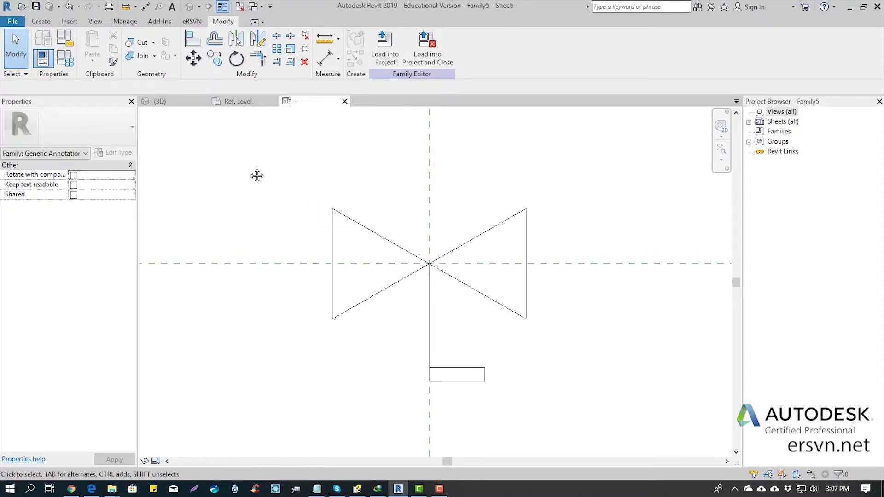
# Start a masking region using <Invisible lines>, picking the left triangle's three edges.
pyautogui.click(40, 21)
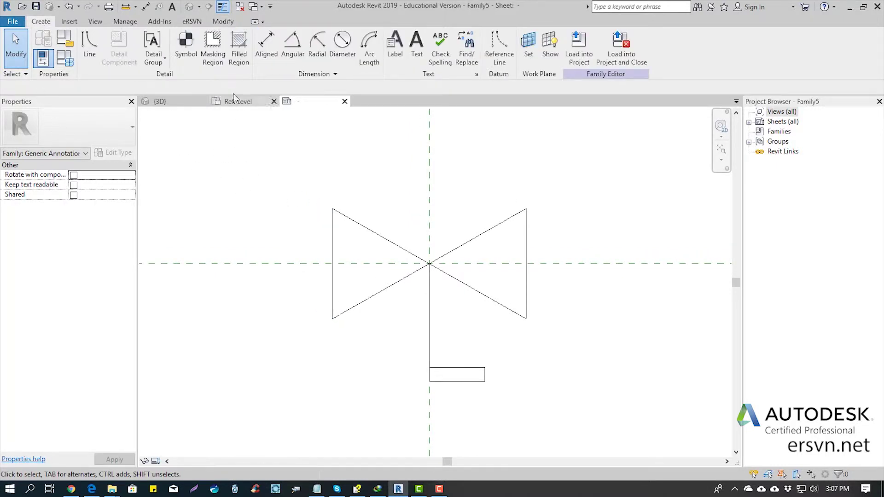
pyautogui.click(216, 63)
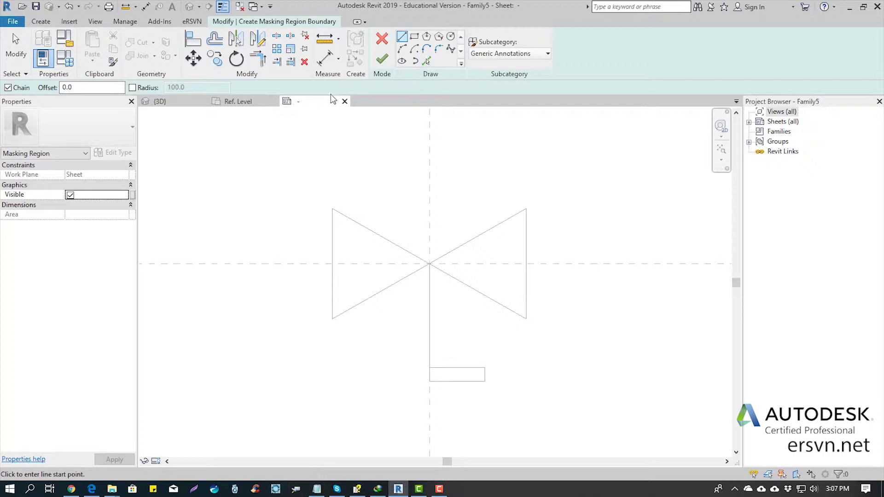
pyautogui.click(426, 61)
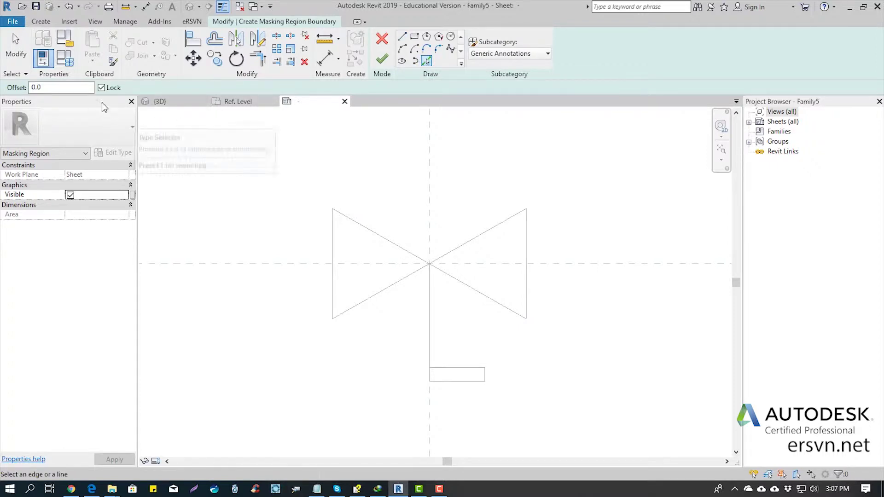
pyautogui.scroll(1, 386, 211)
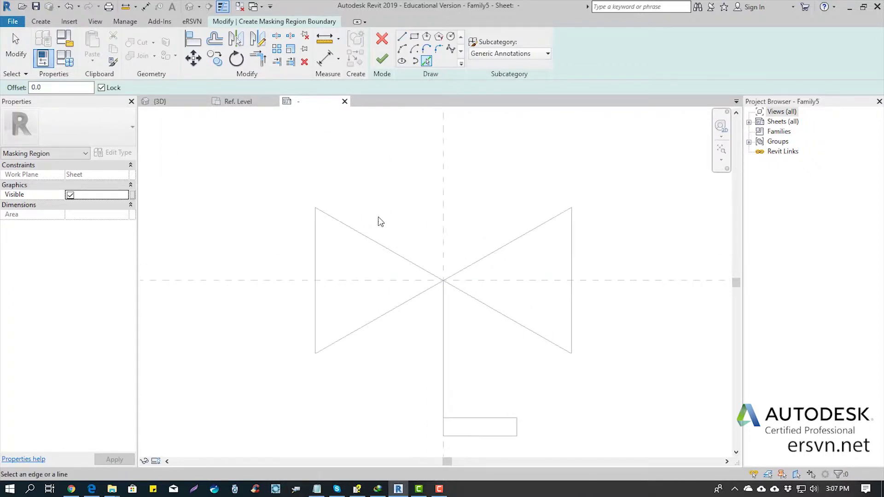
pyautogui.click(507, 53)
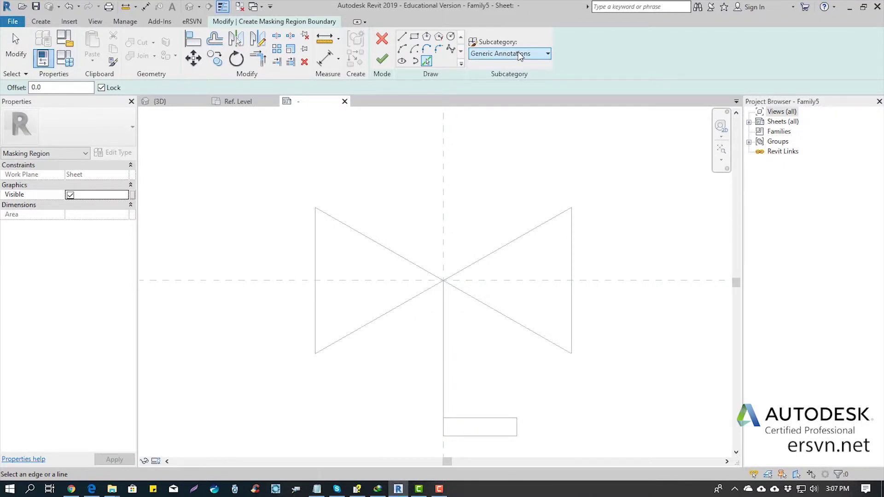
pyautogui.click(520, 55)
pyautogui.click(499, 79)
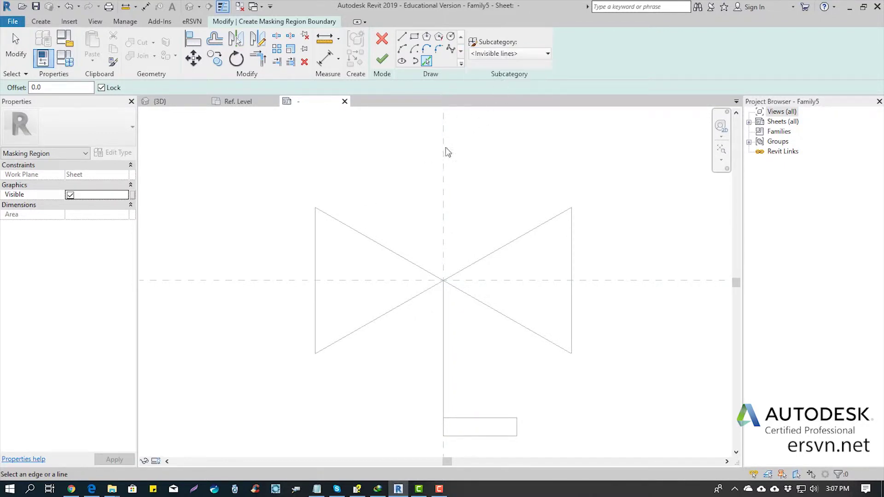
pyautogui.click(337, 224)
pyautogui.click(316, 251)
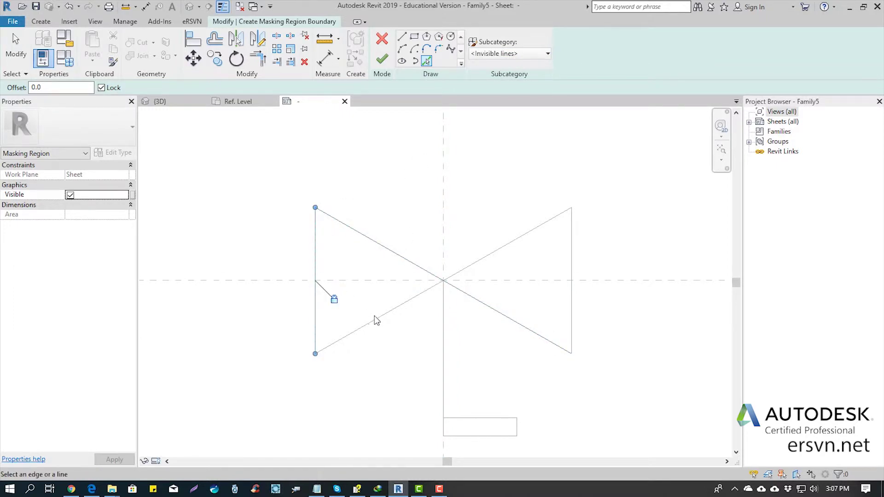
pyautogui.click(377, 318)
pyautogui.press('Escape')
pyautogui.press('Escape')
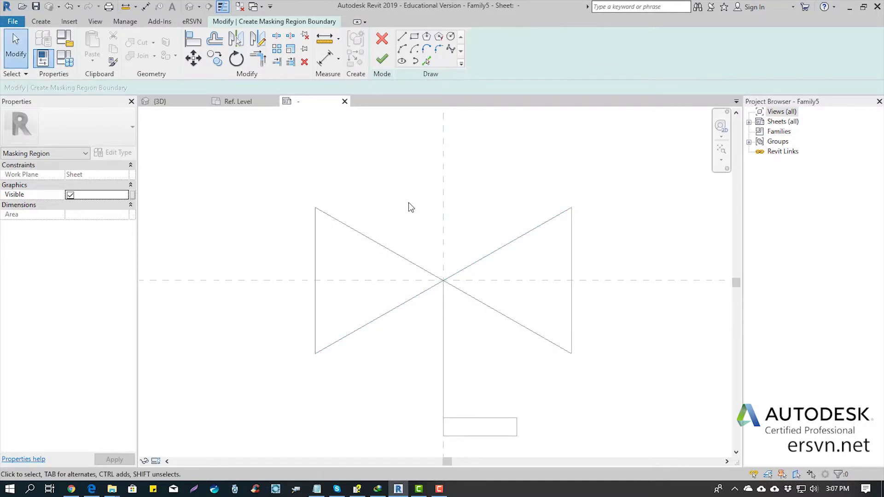
# Trim the boundary diagonals to a corner at the centre and finish the region.
pyautogui.press('t')
pyautogui.press('r')
pyautogui.click(421, 292)
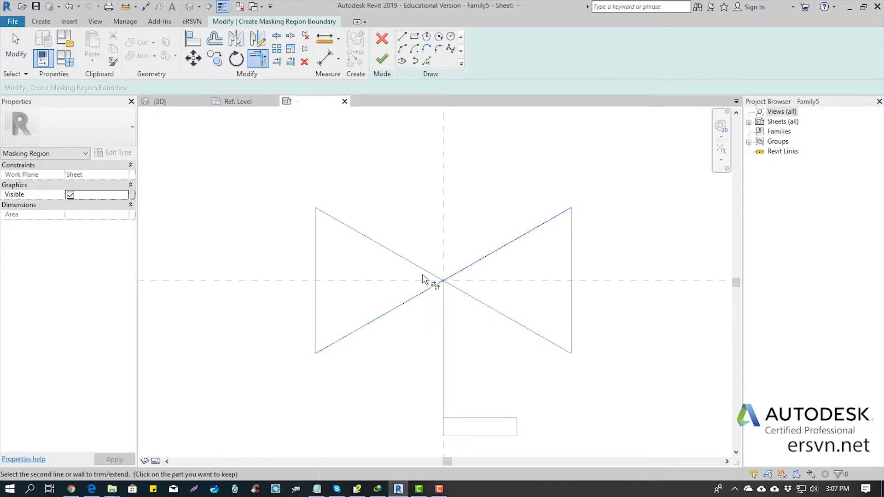
pyautogui.click(424, 274)
pyautogui.press('Escape')
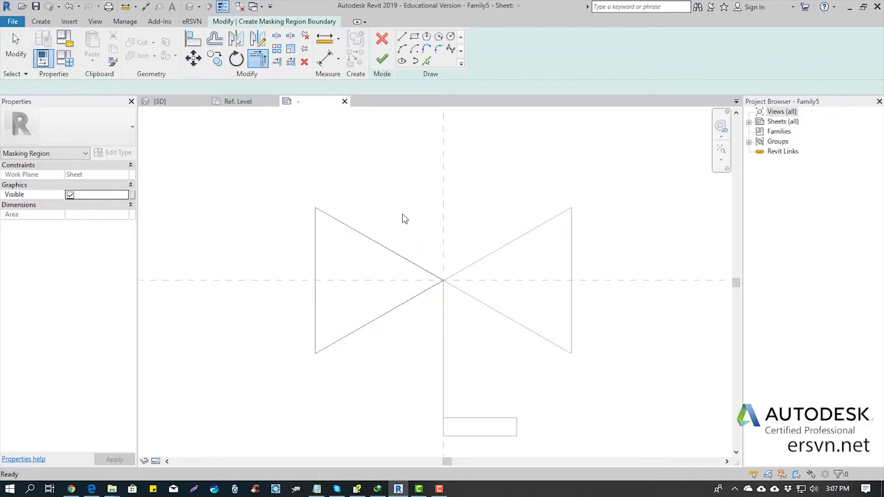
pyautogui.click(381, 60)
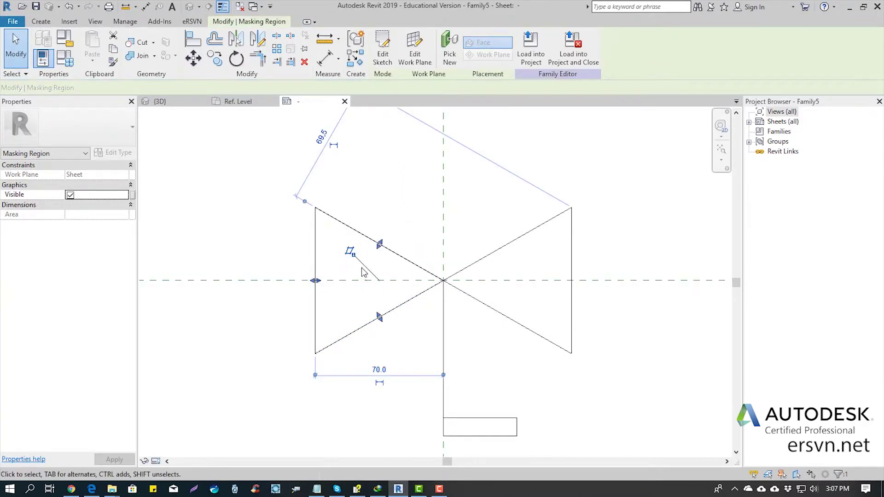
pyautogui.click(476, 253)
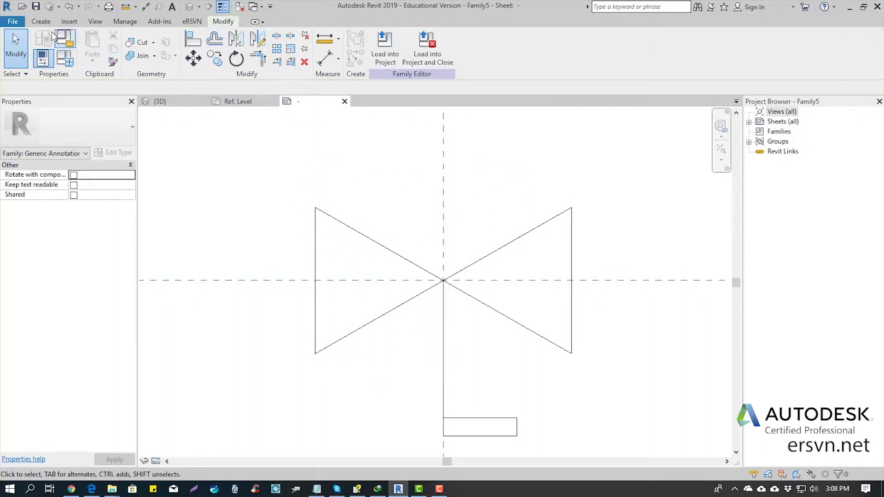
# Start a second masking region, picking the right triangle's diagonal and vertical edge.
pyautogui.click(40, 21)
pyautogui.click(213, 39)
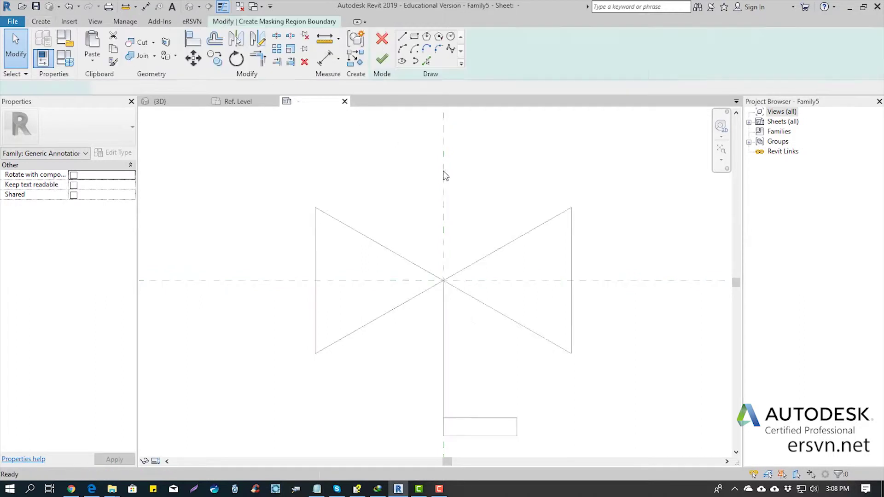
pyautogui.click(427, 61)
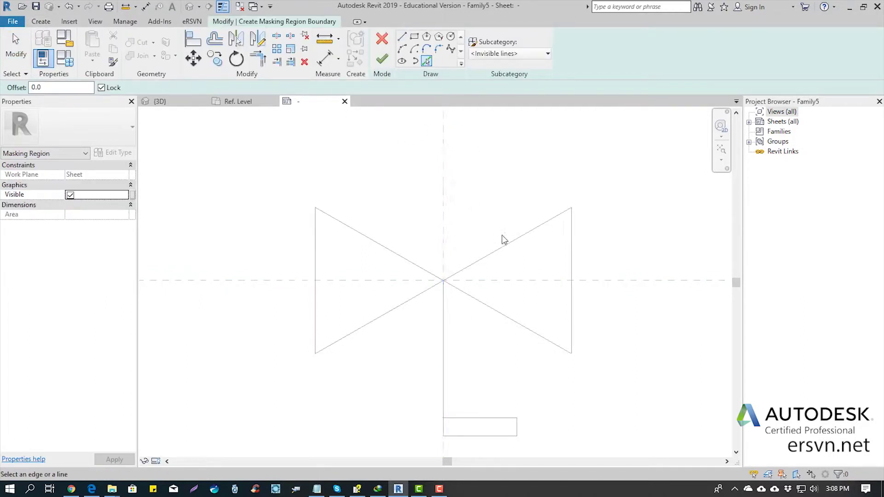
pyautogui.click(494, 309)
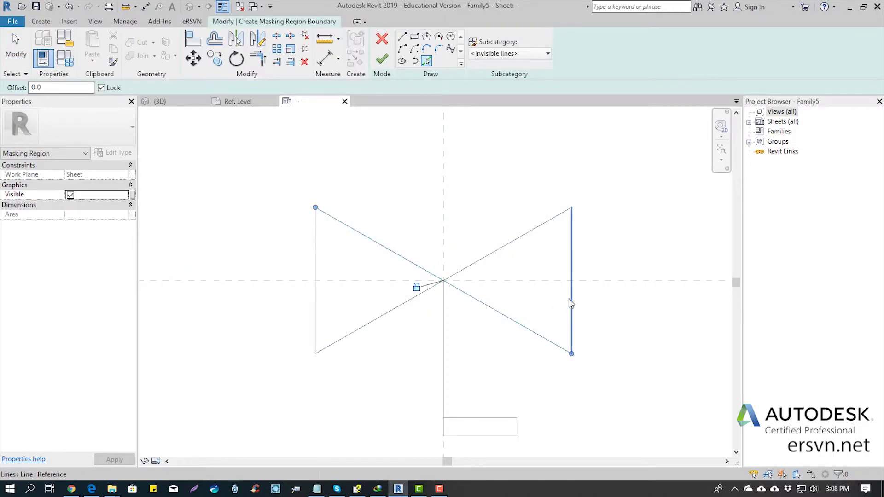
pyautogui.click(571, 303)
# Trim the diagonals to meet at the centre and finish the masking region.
pyautogui.press('t')
pyautogui.press('r')
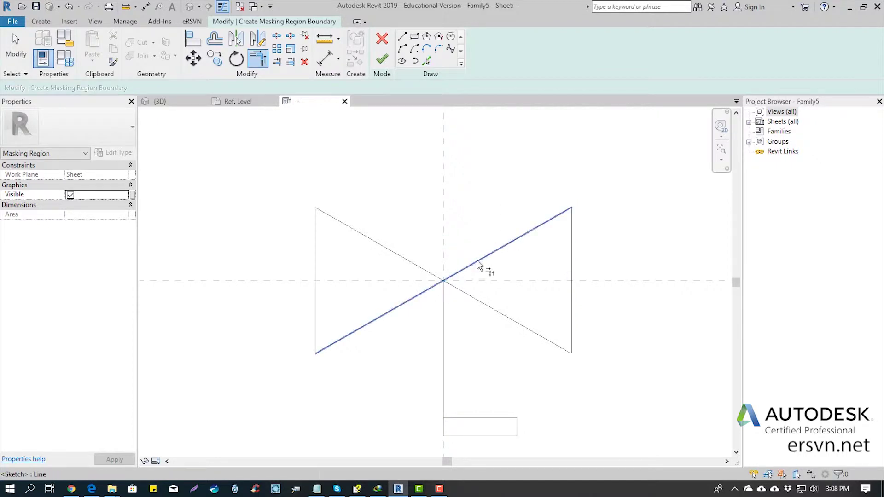
pyautogui.click(476, 261)
pyautogui.click(473, 296)
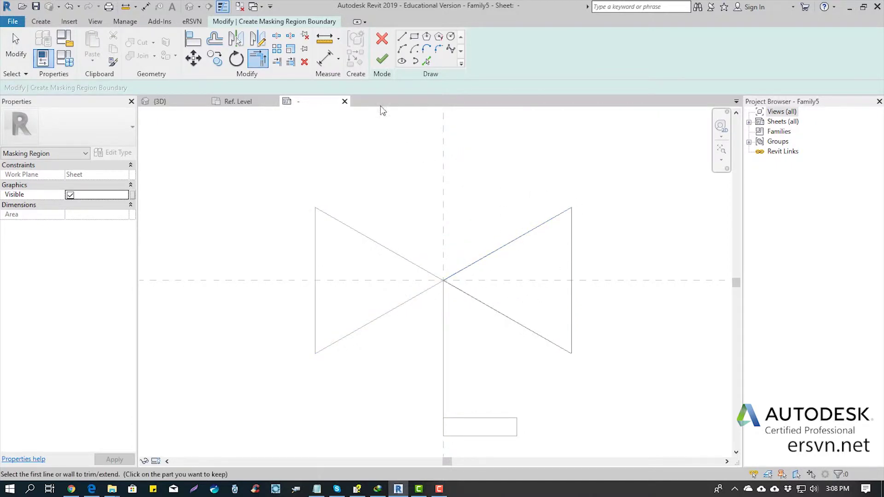
pyautogui.click(381, 59)
pyautogui.click(491, 205)
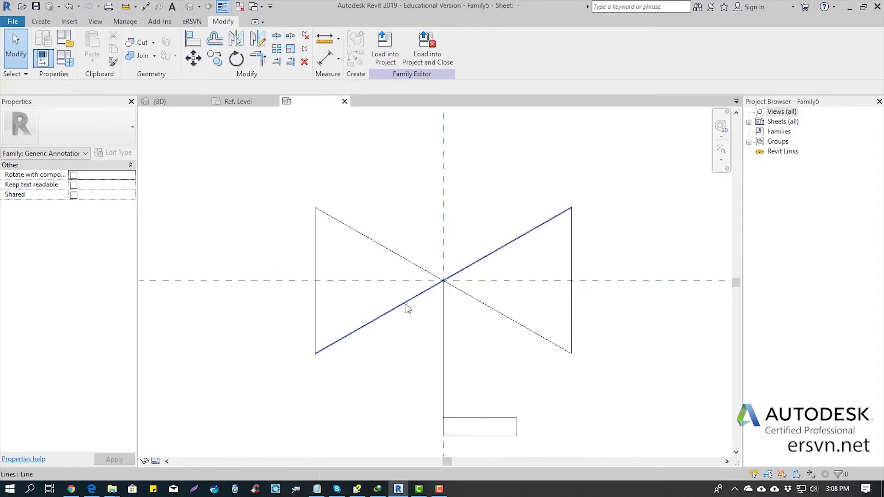
pyautogui.scroll(-2, 484, 225)
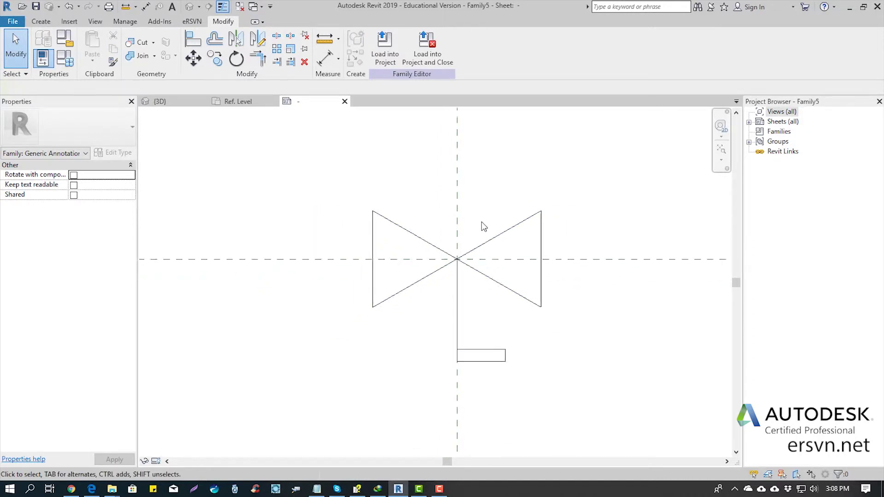
pyautogui.scroll(-1, 484, 226)
pyautogui.moveTo(565, 192)
pyautogui.mouseDown(button='middle')
pyautogui.moveTo(488, 171)
pyautogui.moveTo(450, 181)
pyautogui.mouseUp(button='middle')
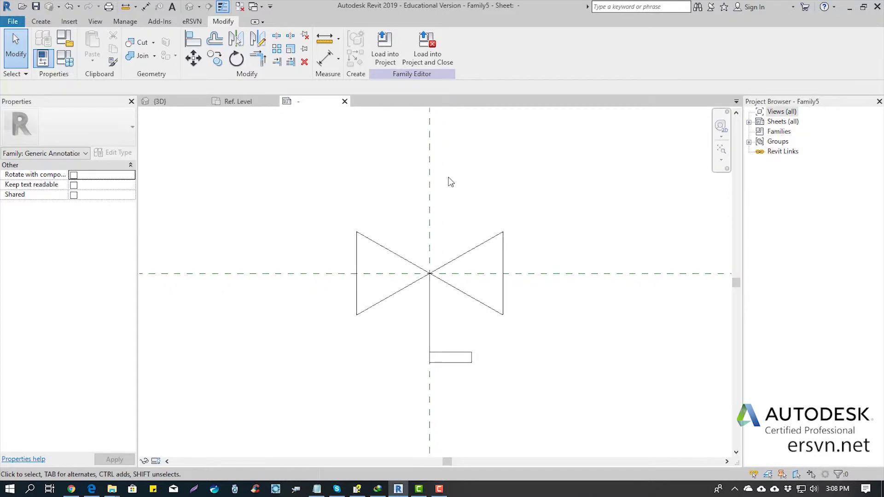
# Open the Ref. Level floor plan of 016_pipeaccessary to place Family5.
pyautogui.scroll(-2, 465, 182)
pyautogui.click(160, 101)
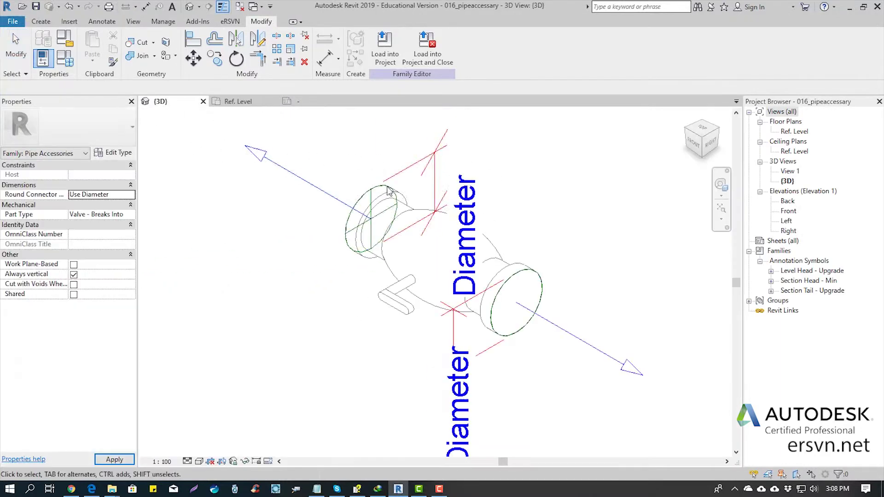
pyautogui.click(243, 102)
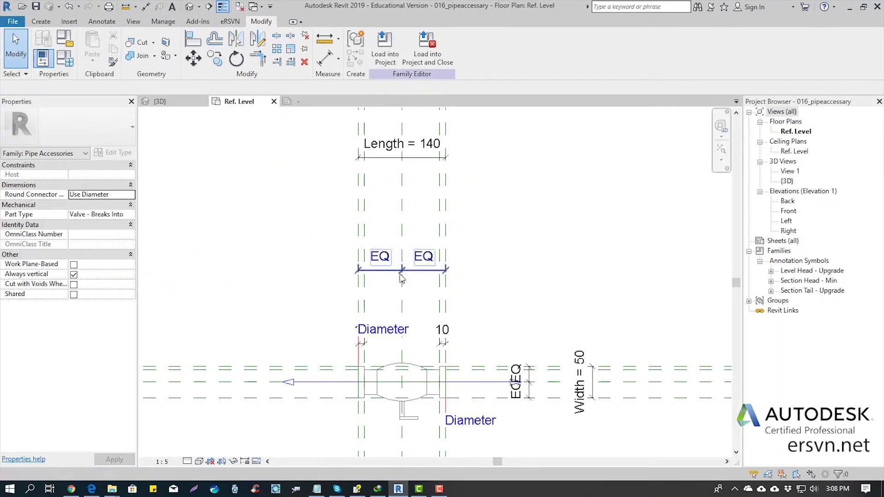
pyautogui.scroll(3, 406, 356)
pyautogui.moveTo(406, 375); pyautogui.dragTo(407, 232, button='middle')
pyautogui.scroll(-2, 406, 233)
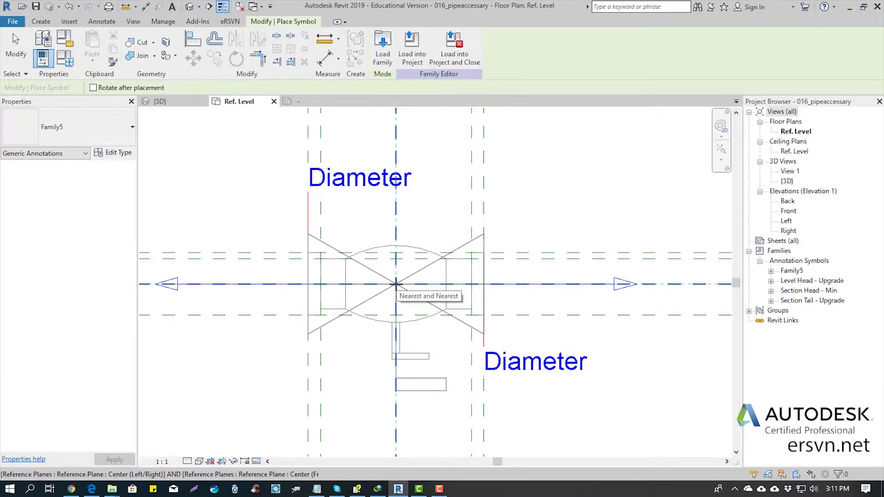
# Place the Family5 symbol at the valve's reference-plane intersection.
pyautogui.click(395, 284)
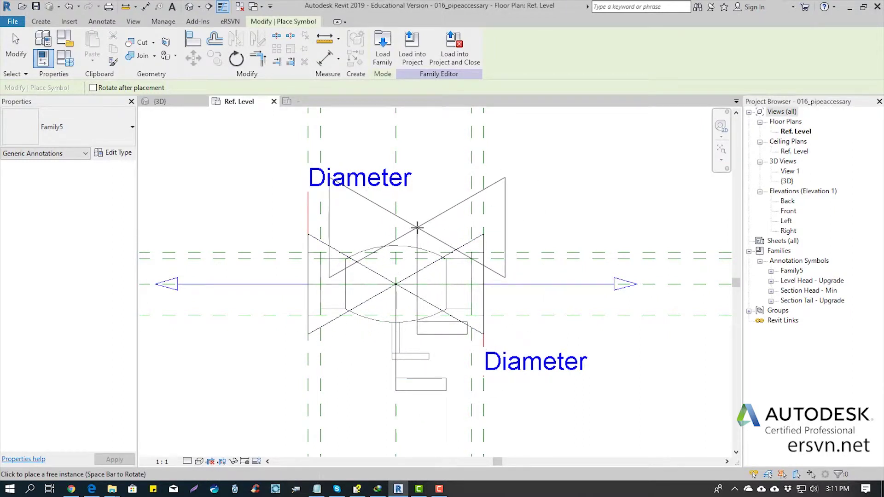
pyautogui.press('Escape')
pyautogui.press('Escape')
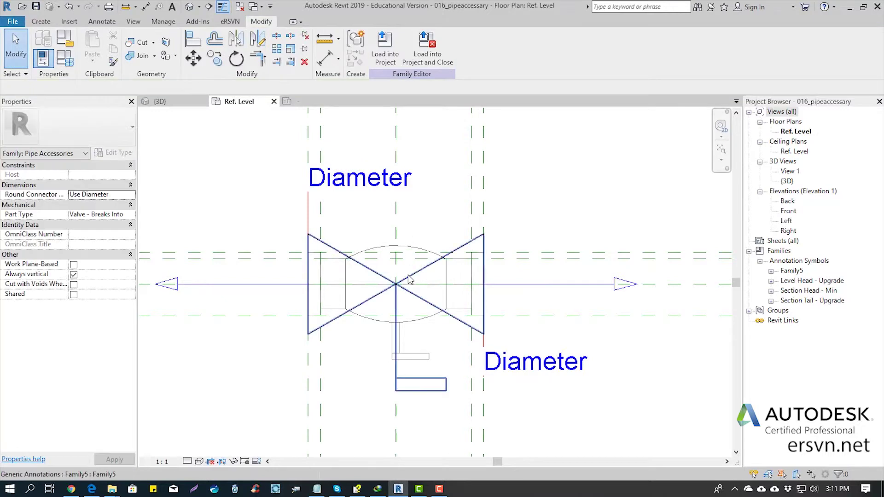
pyautogui.scroll(2, 408, 280)
pyautogui.scroll(2, 432, 212)
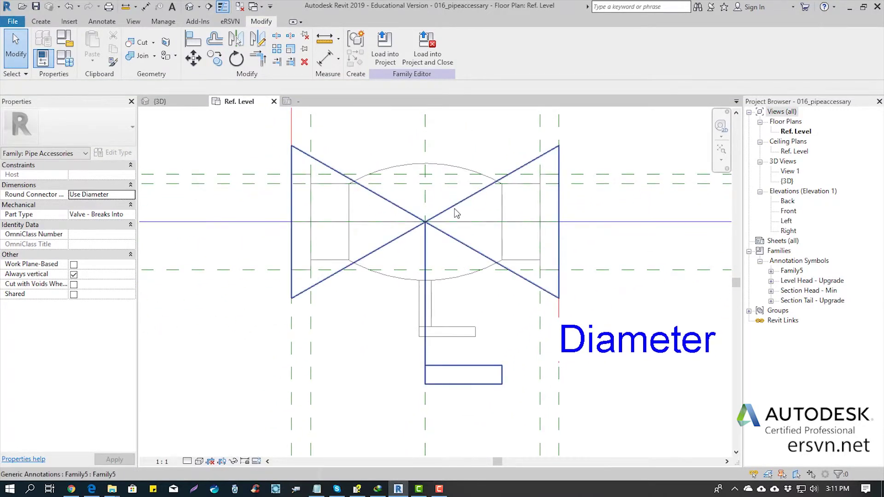
pyautogui.moveTo(420, 147); pyautogui.dragTo(388, 244, button='middle')
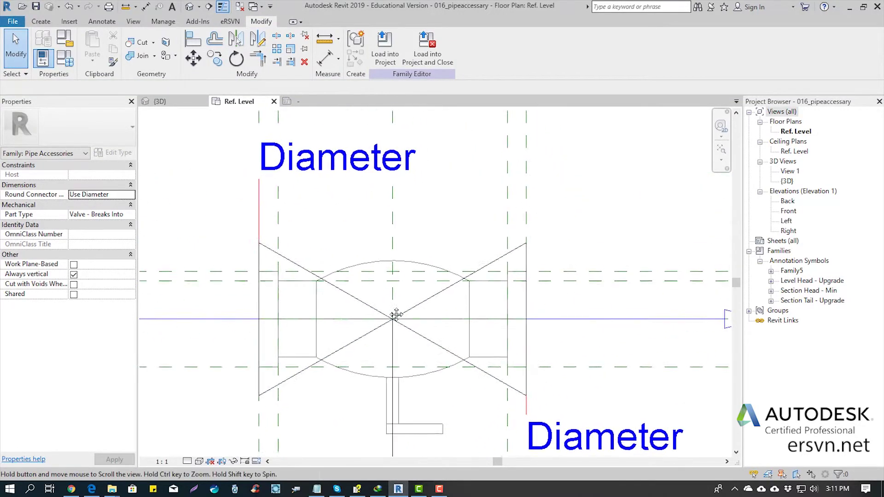
# Align (AL) the symbol's lines to the vertical and horizontal centre planes and lock them.
pyautogui.press('a')
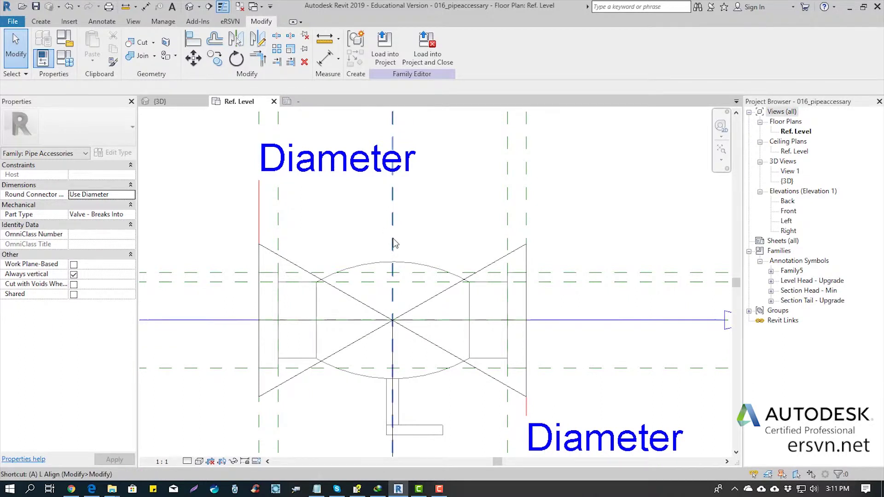
pyautogui.press('l')
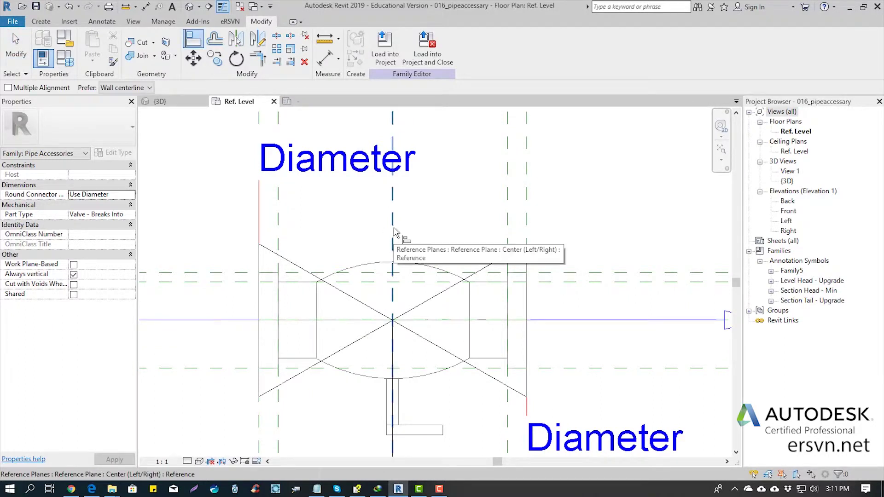
pyautogui.click(396, 233)
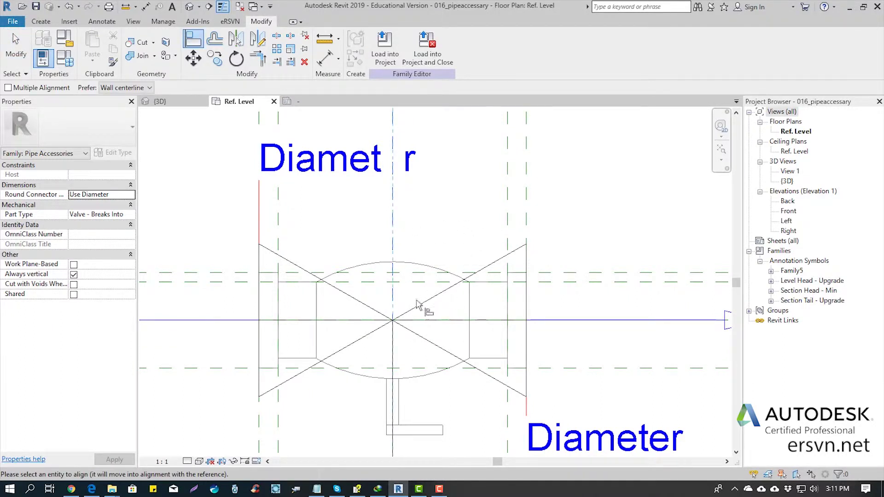
pyautogui.click(394, 334)
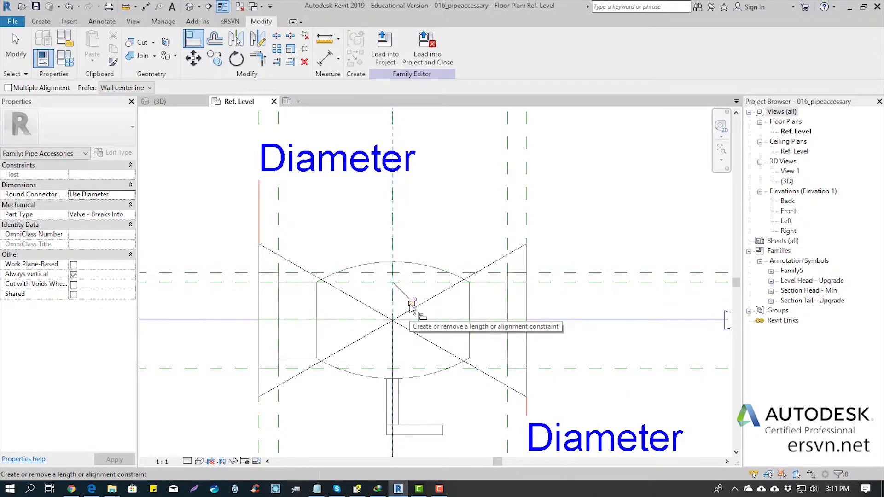
pyautogui.click(412, 304)
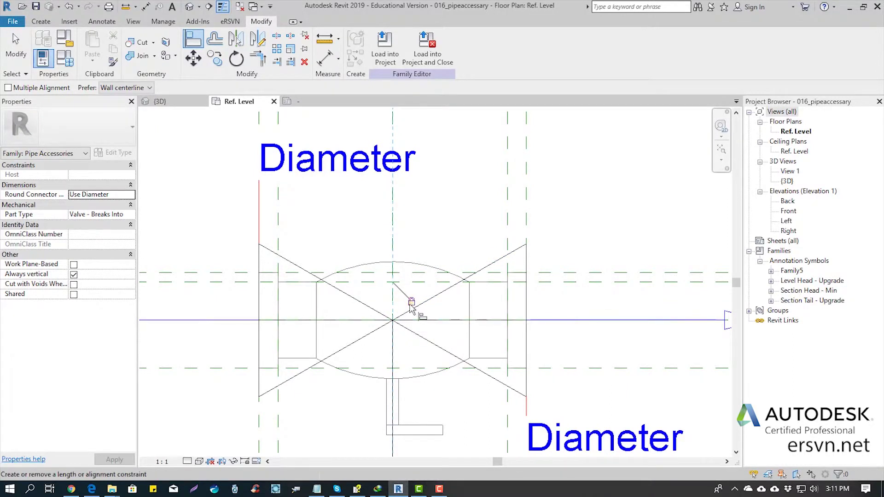
pyautogui.click(570, 321)
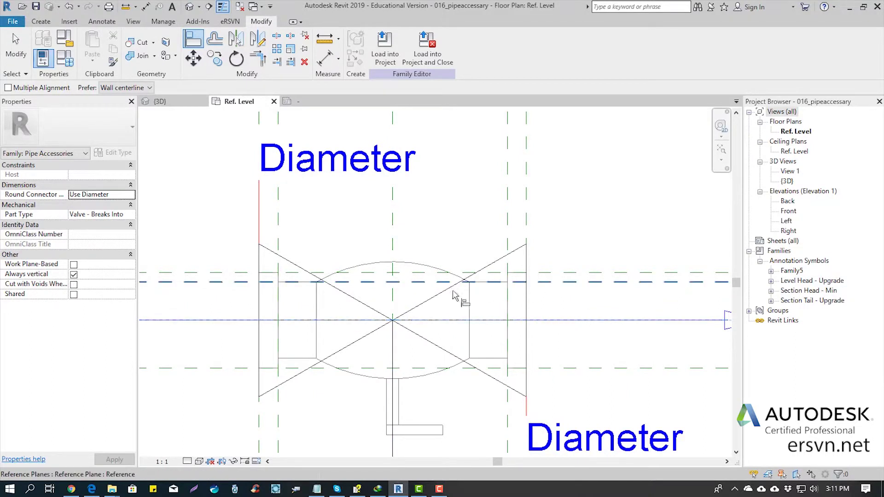
pyautogui.click(416, 320)
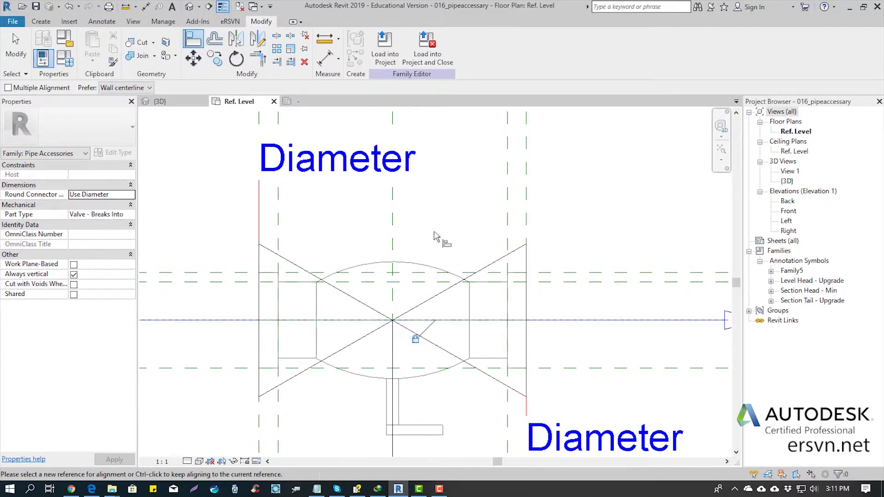
pyautogui.press('Escape')
pyautogui.scroll(-2, 423, 230)
# Show the valve's revolve, sweep and handle extrusion only at Fine detail level.
pyautogui.scroll(1, 407, 237)
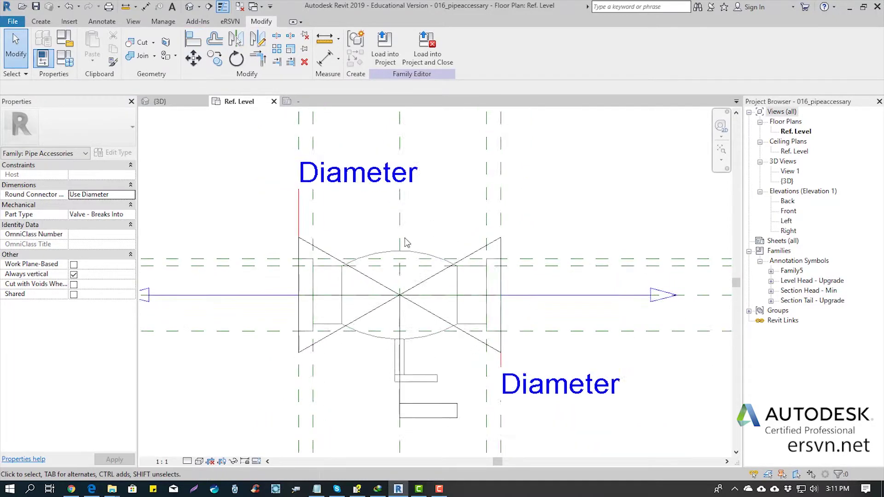
pyautogui.scroll(1, 414, 249)
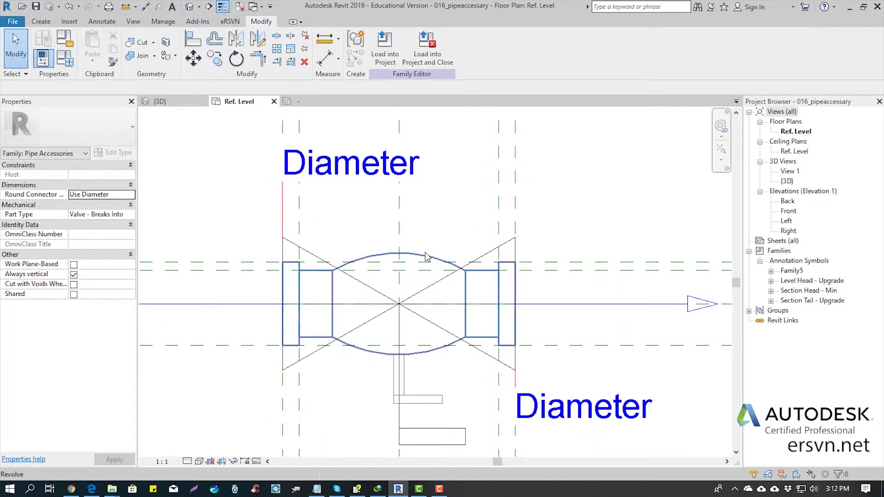
pyautogui.click(425, 256)
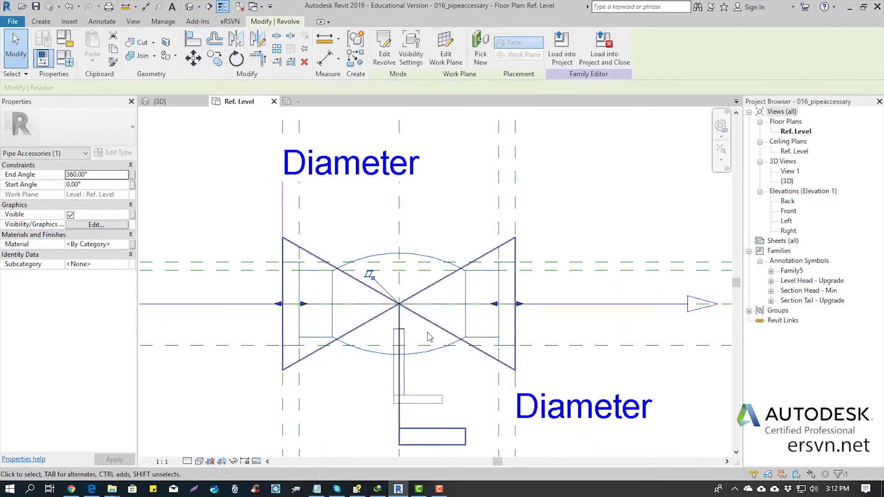
pyautogui.click(409, 378)
pyautogui.click(431, 265)
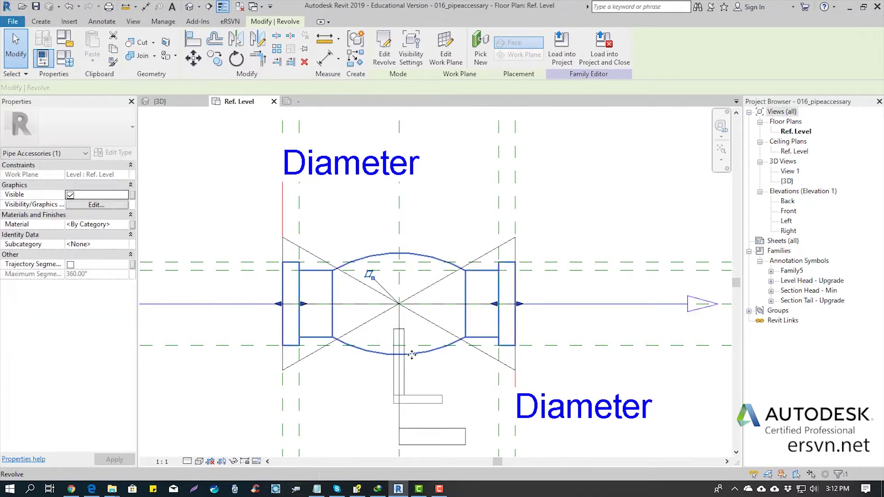
pyautogui.keyDown('ctrl'); pyautogui.click(424, 399); pyautogui.keyUp('ctrl')
pyautogui.keyDown('ctrl'); pyautogui.click(424, 399); pyautogui.keyUp('ctrl')
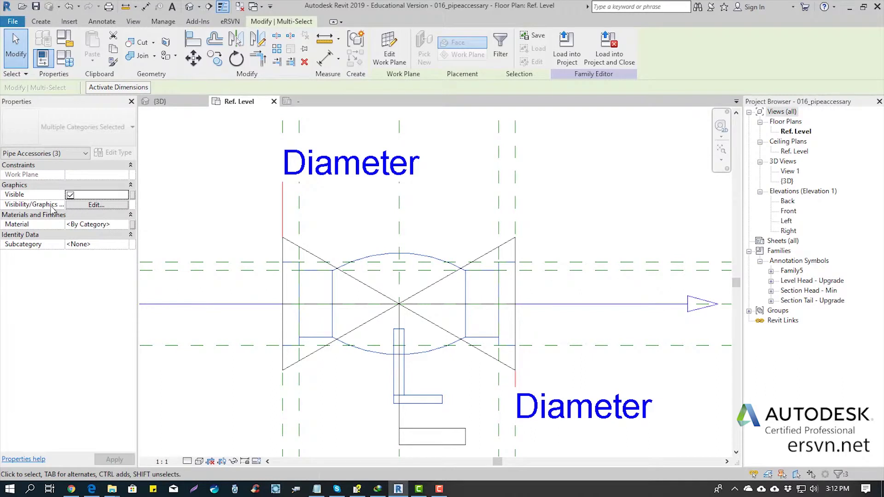
pyautogui.click(85, 207)
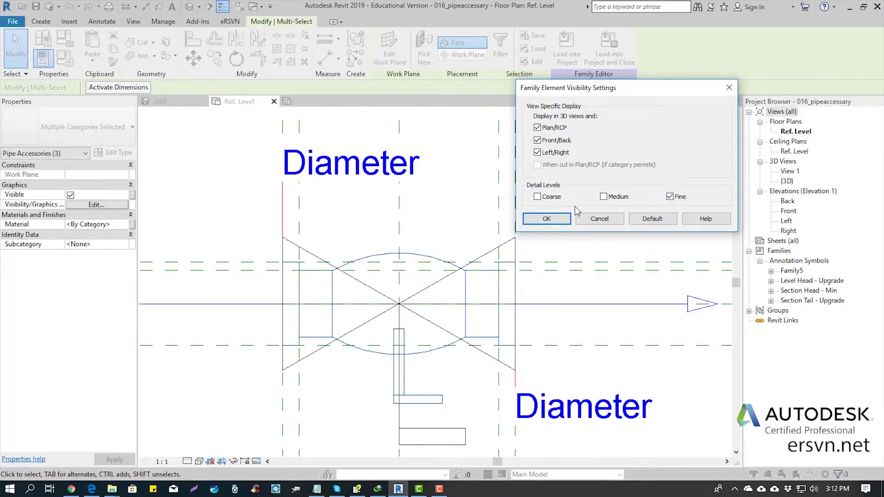
pyautogui.click(547, 219)
pyautogui.click(449, 203)
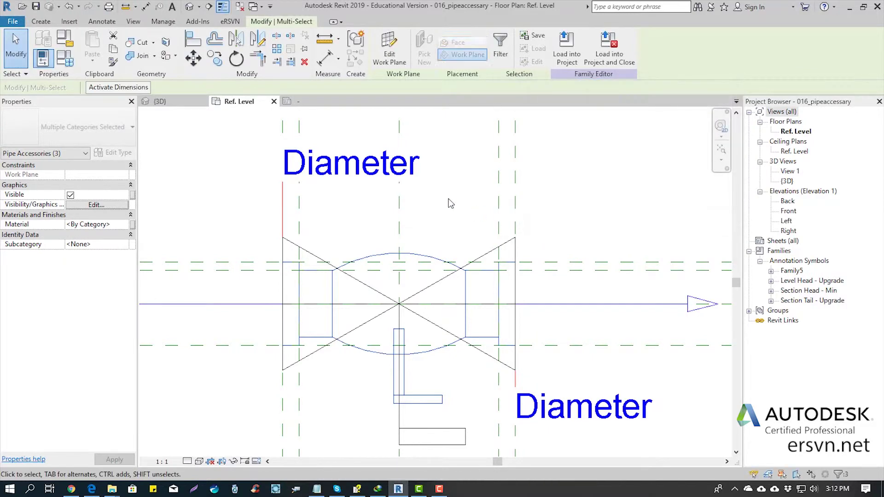
# Limit the bowtie annotation symbol's visibility to Coarse and Medium detail, clearing Fine.
pyautogui.click(482, 253)
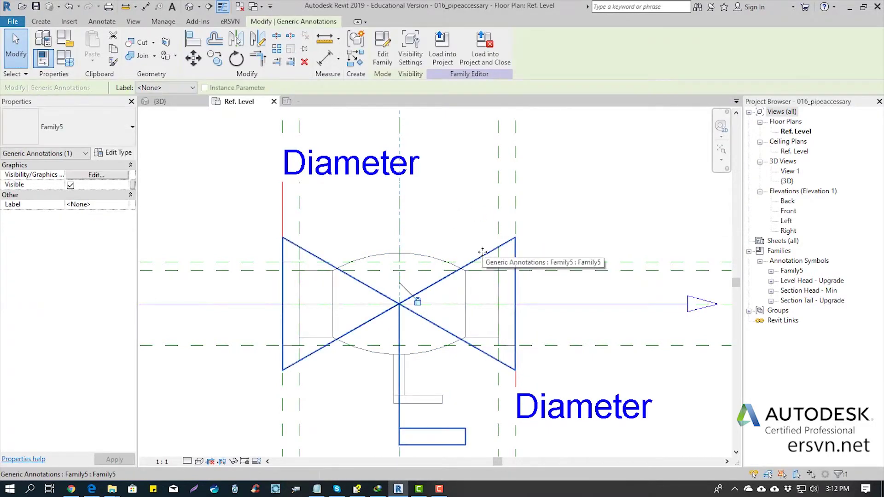
pyautogui.click(420, 63)
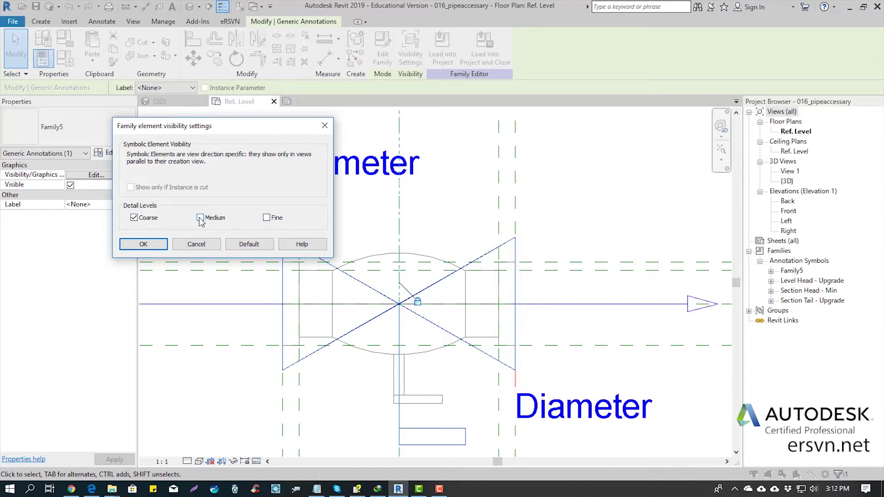
pyautogui.click(143, 244)
pyautogui.click(560, 176)
pyautogui.scroll(-3, 391, 211)
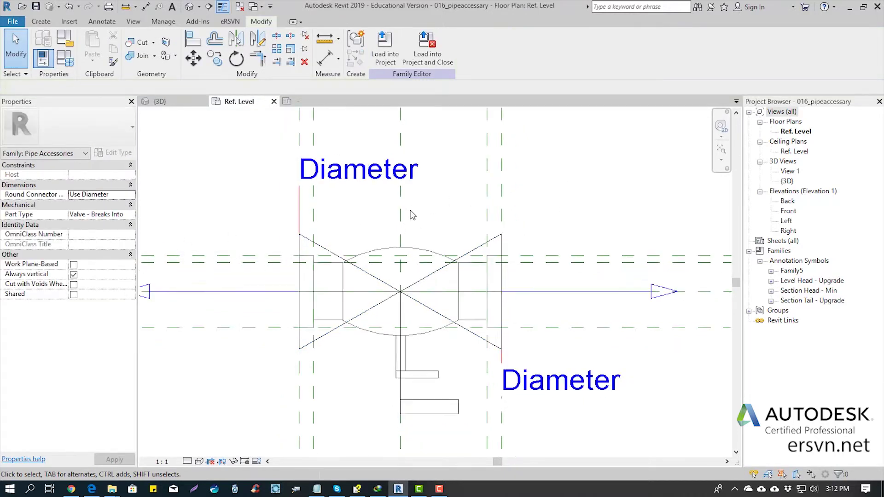
# Create a new project from the Plumbing-Default_Metric template.
pyautogui.moveTo(373, 210); pyautogui.dragTo(398, 234, button='middle')
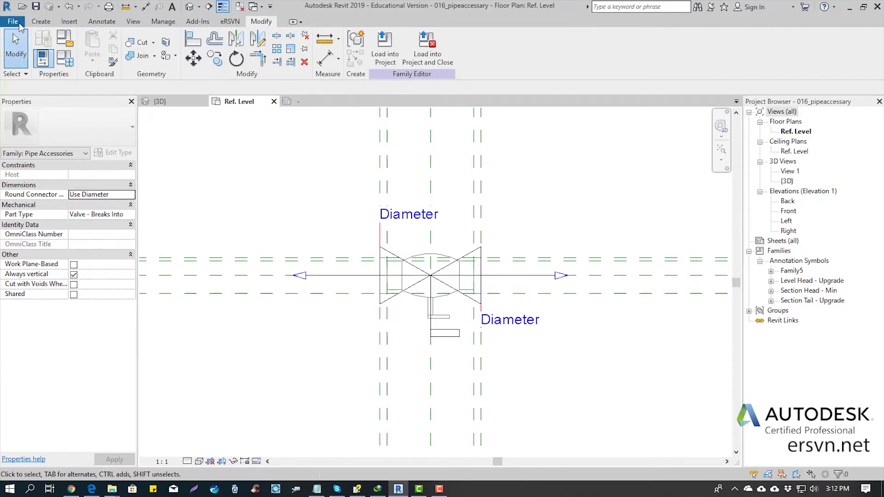
pyautogui.click(13, 21)
pyautogui.moveTo(37, 64)
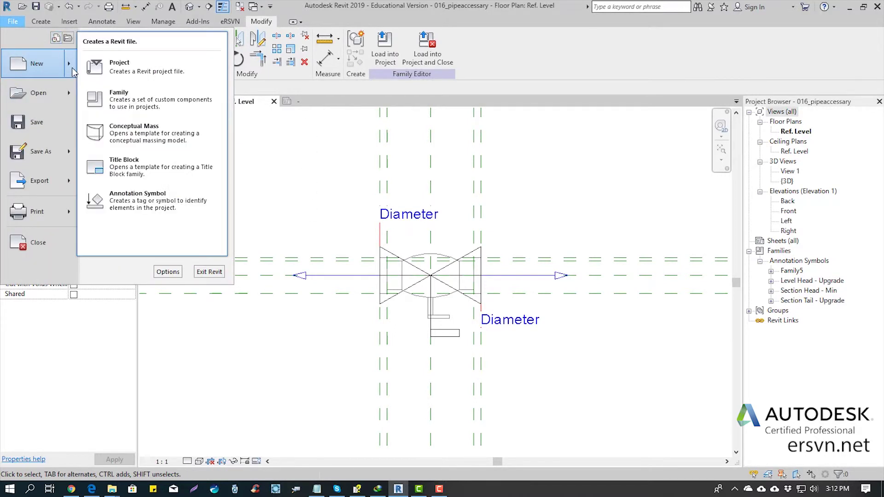
pyautogui.click(119, 67)
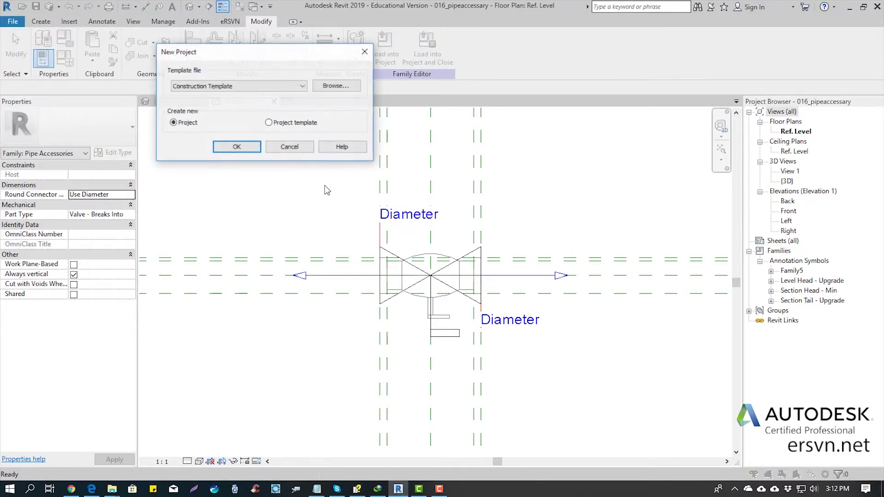
pyautogui.click(333, 89)
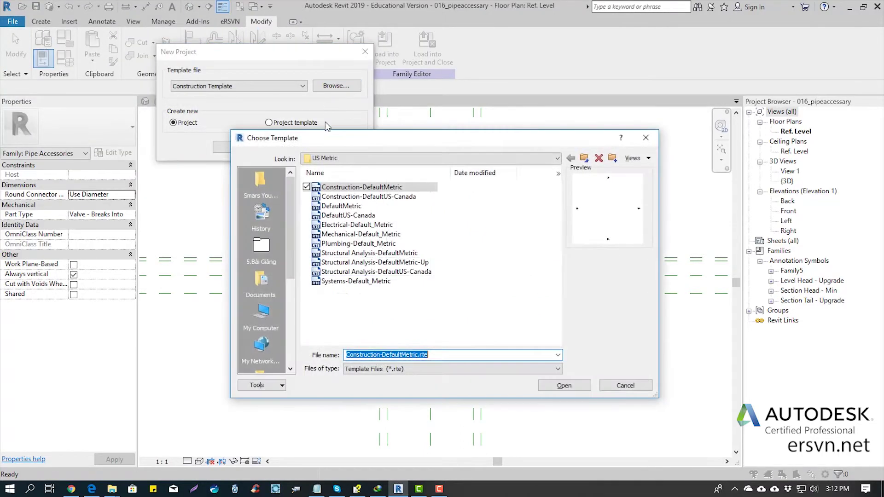
pyautogui.click(344, 244)
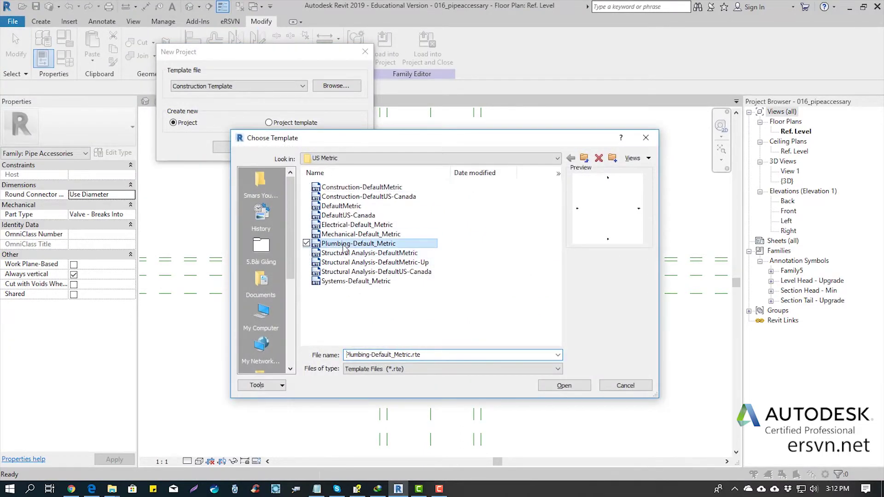
pyautogui.click(564, 385)
pyautogui.click(234, 149)
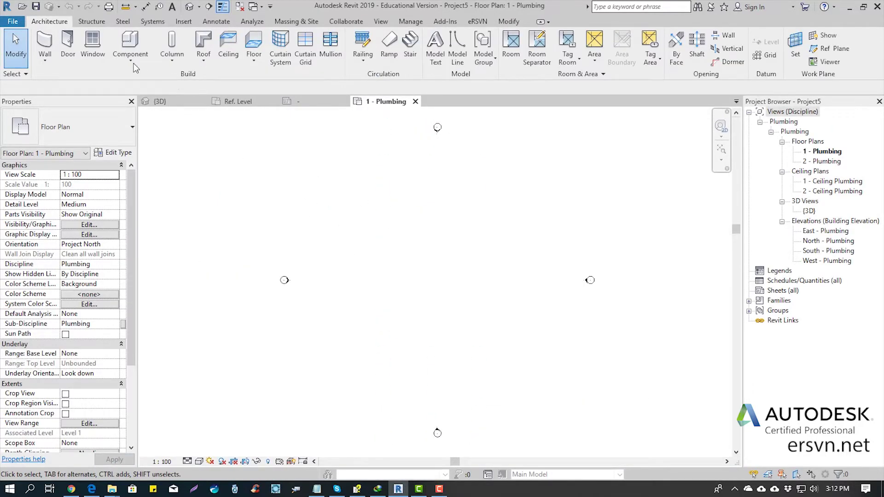
# Draw one horizontal 50 mm pipe about 8500 long in the plumbing floor plan.
pyautogui.click(153, 21)
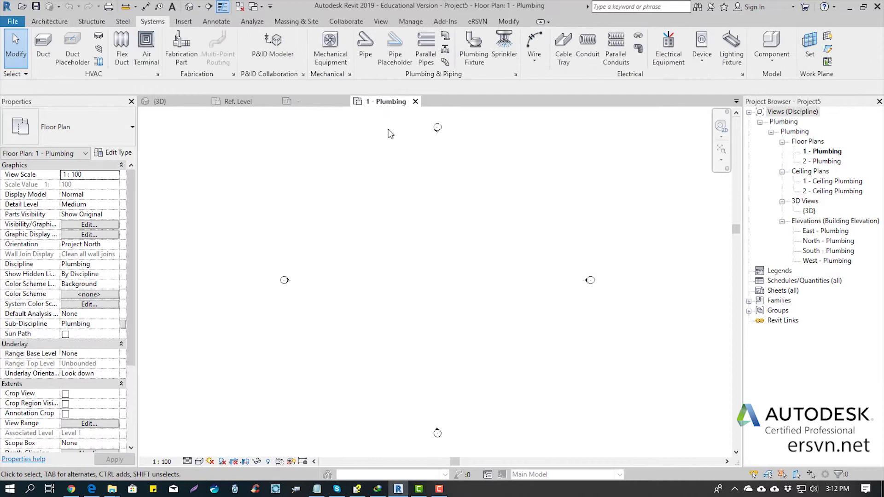
pyautogui.click(366, 55)
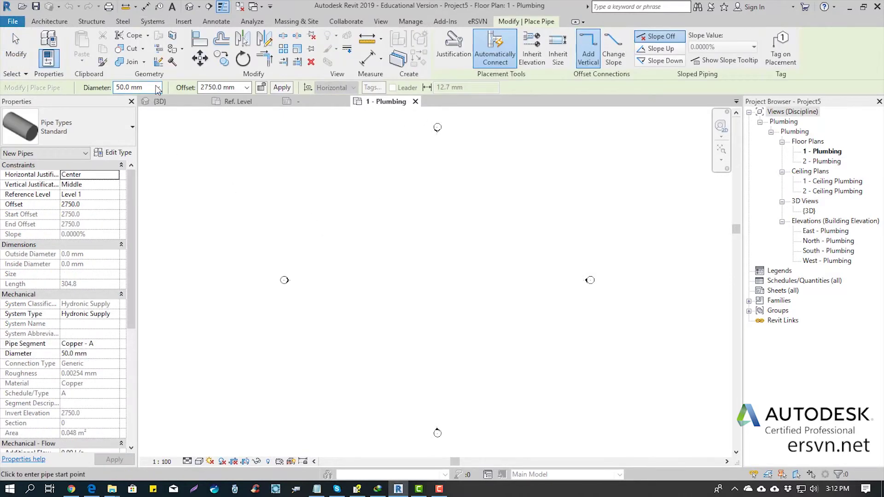
pyautogui.scroll(2, 356, 276)
pyautogui.click(341, 270)
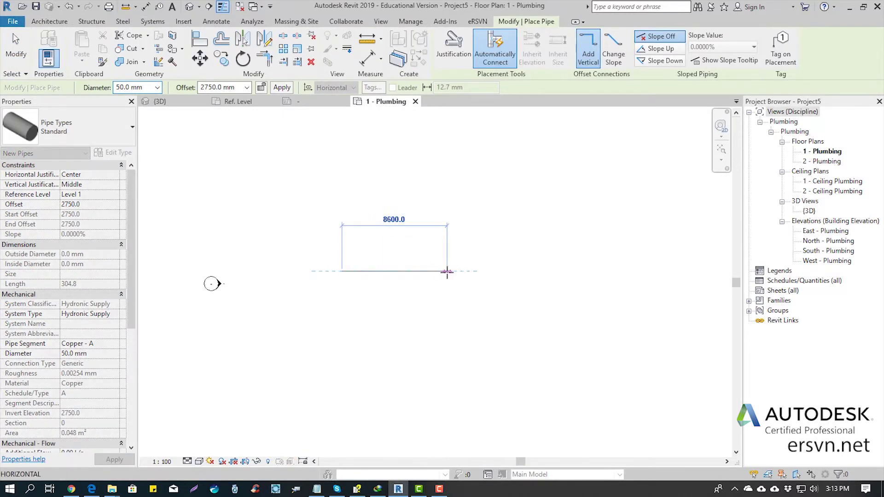
pyautogui.click(446, 271)
pyautogui.press('Escape')
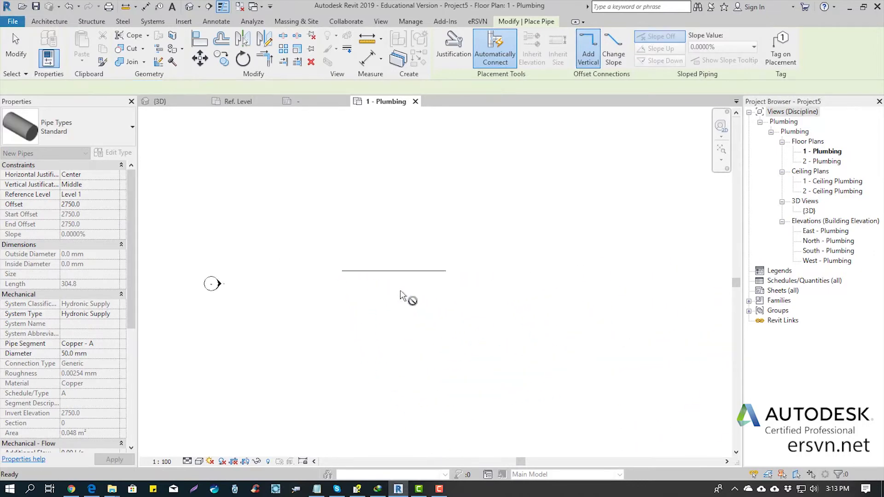
pyautogui.scroll(3, 390, 277)
pyautogui.press('Escape')
pyautogui.scroll(1, 382, 272)
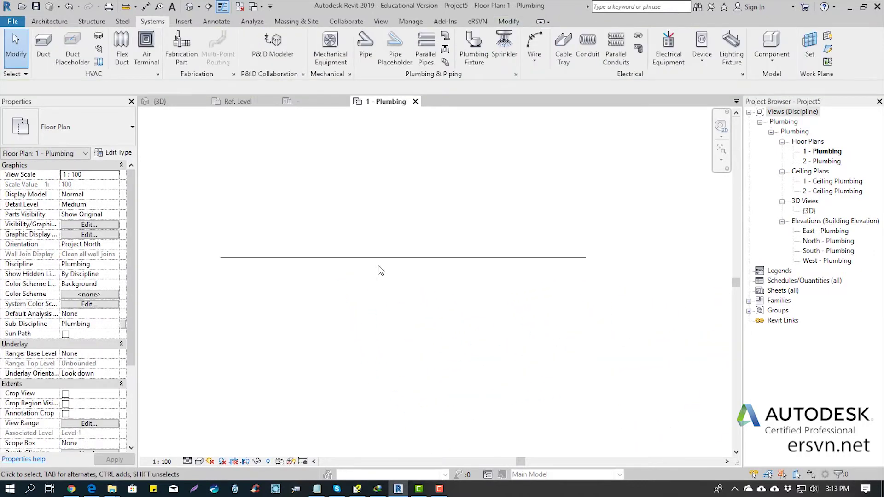
# Set the plumbing plan's detail level to Fine.
pyautogui.click(186, 462)
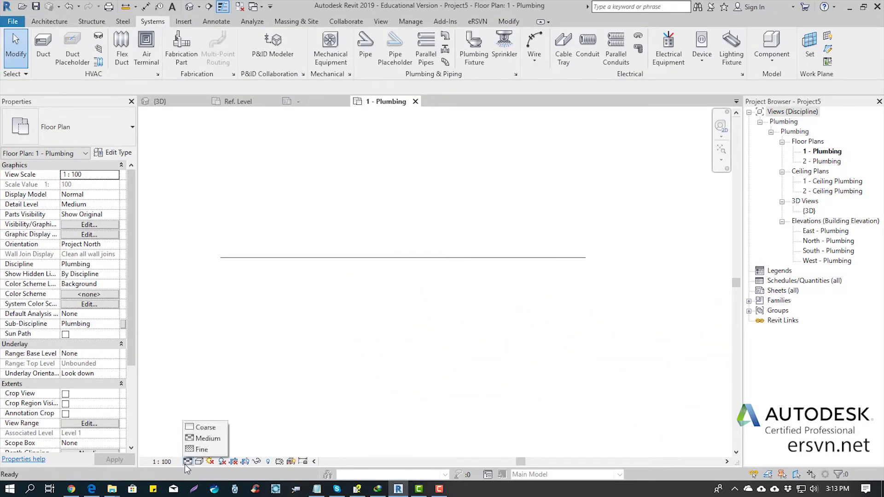
pyautogui.click(203, 447)
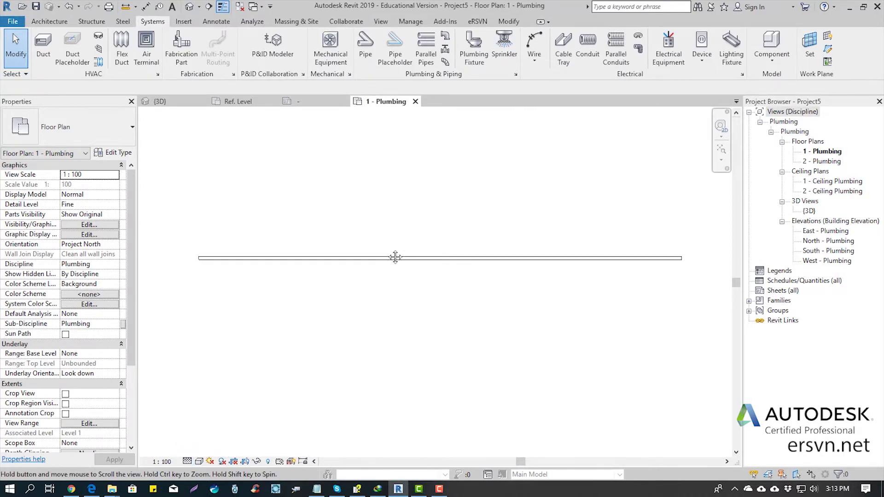
pyautogui.click(308, 101)
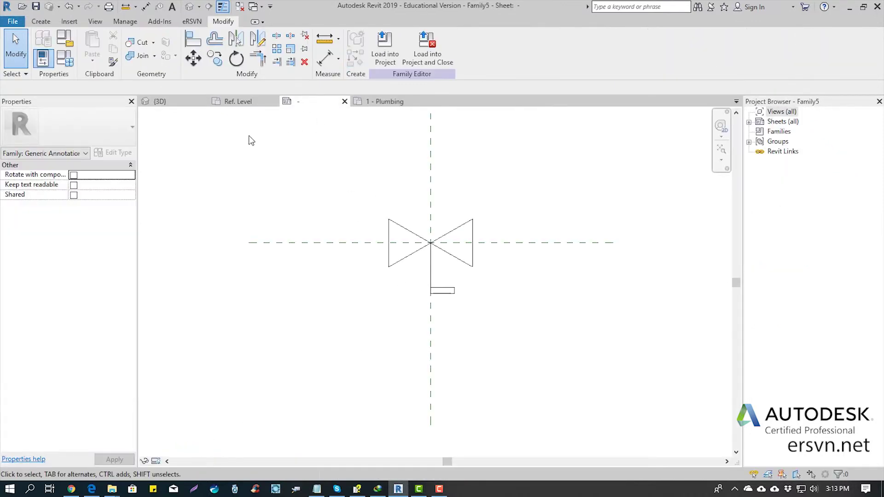
# Load the 016_pipeaccessory valve family into Project5.
pyautogui.click(238, 103)
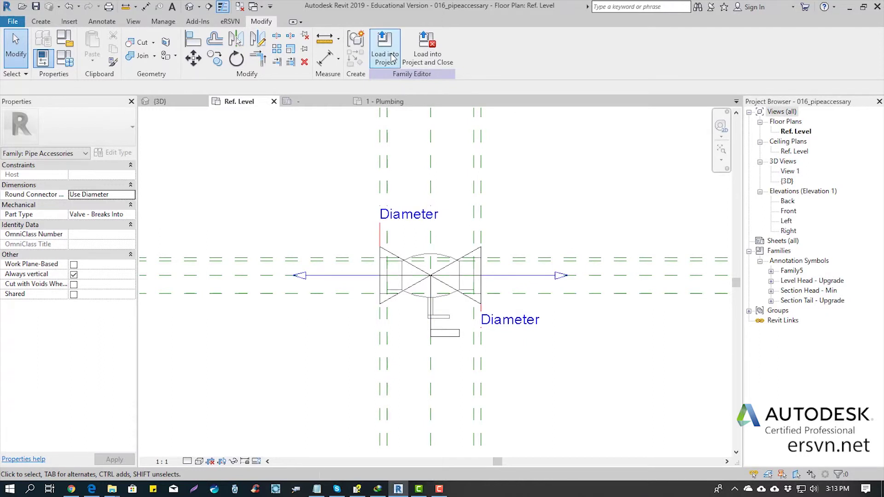
pyautogui.click(390, 55)
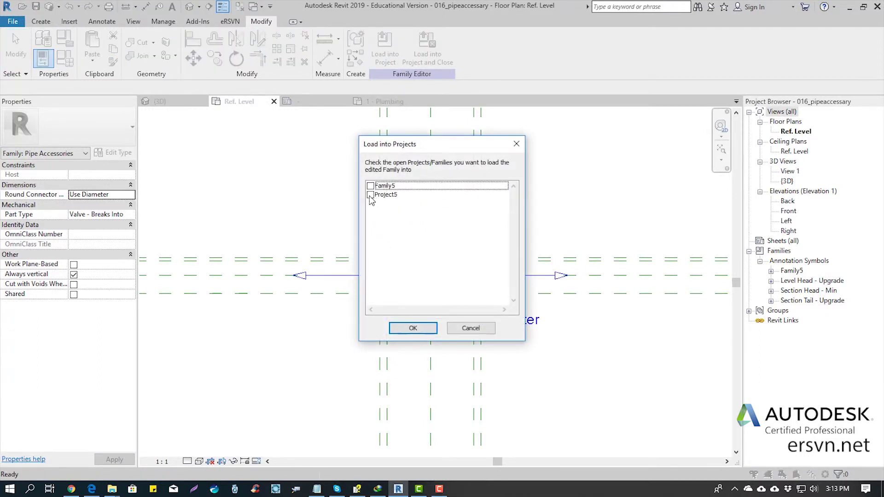
pyautogui.click(370, 195)
pyautogui.click(407, 330)
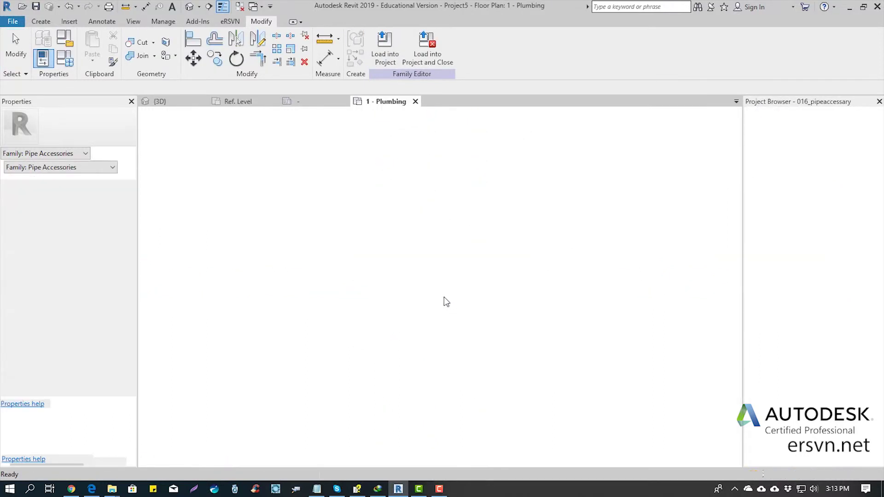
# Place one valve on the pipe, shown as its full body at Fine detail.
pyautogui.scroll(4, 431, 263)
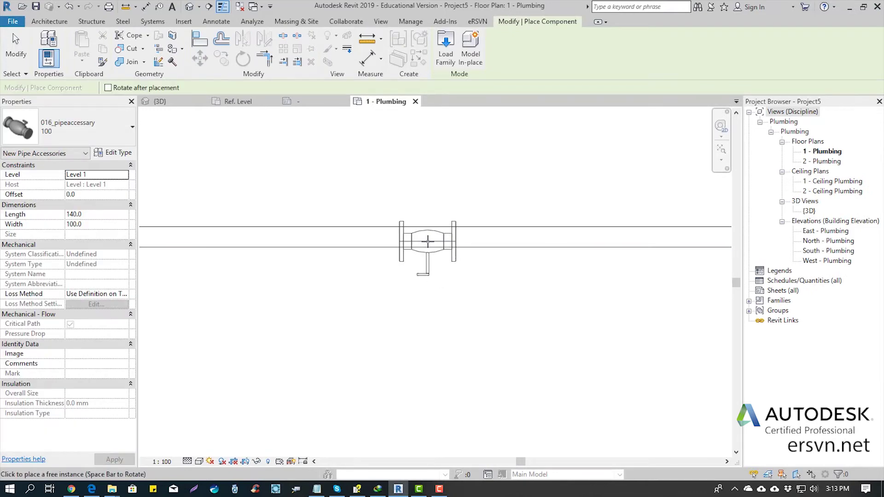
pyautogui.click(423, 269)
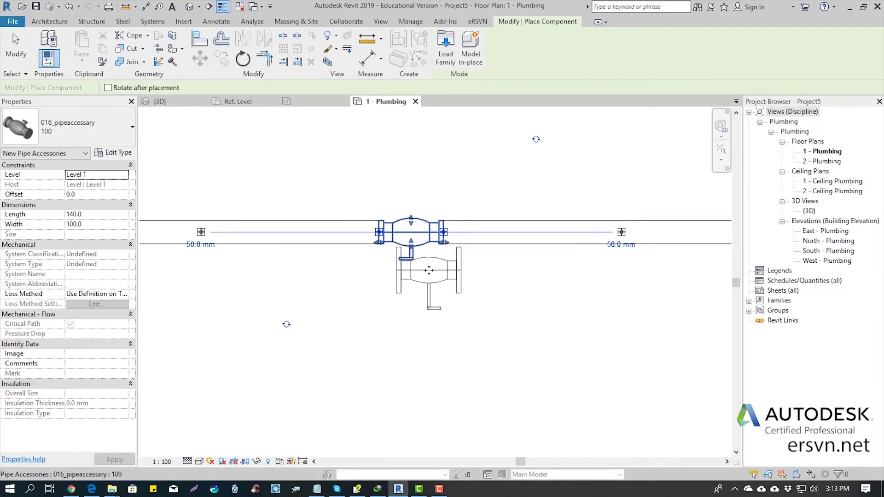
pyautogui.scroll(1, 429, 271)
pyautogui.press('Escape')
pyautogui.press('Escape')
pyautogui.scroll(1, 427, 281)
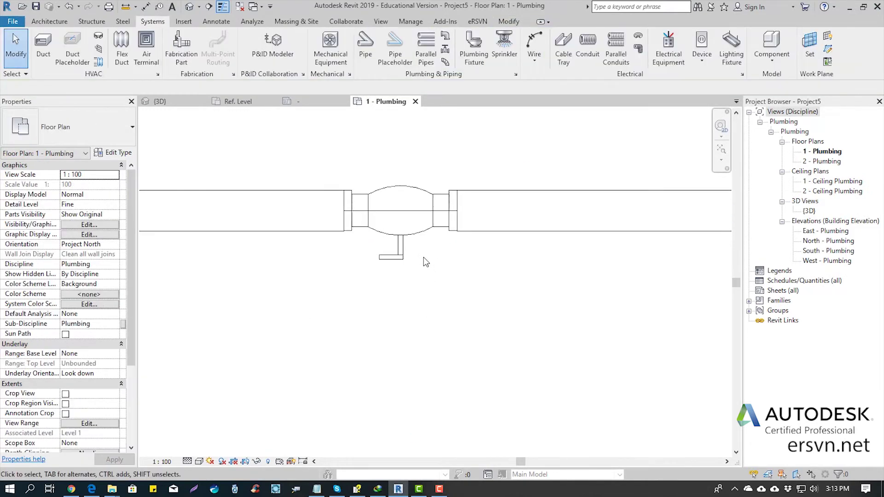
pyautogui.scroll(1, 425, 287)
pyautogui.moveTo(426, 289); pyautogui.dragTo(382, 302, button='middle')
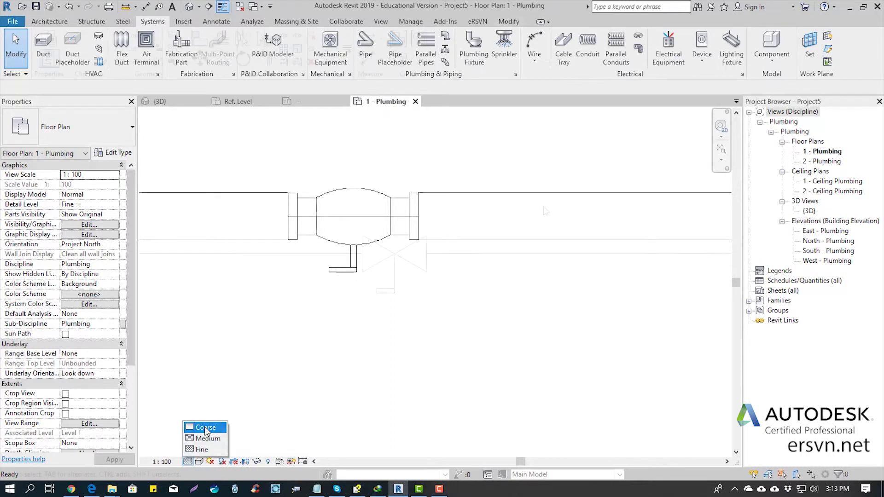
# Switch the plumbing plan to Coarse detail so the valve displays as the Family5 bowtie.
pyautogui.click(205, 428)
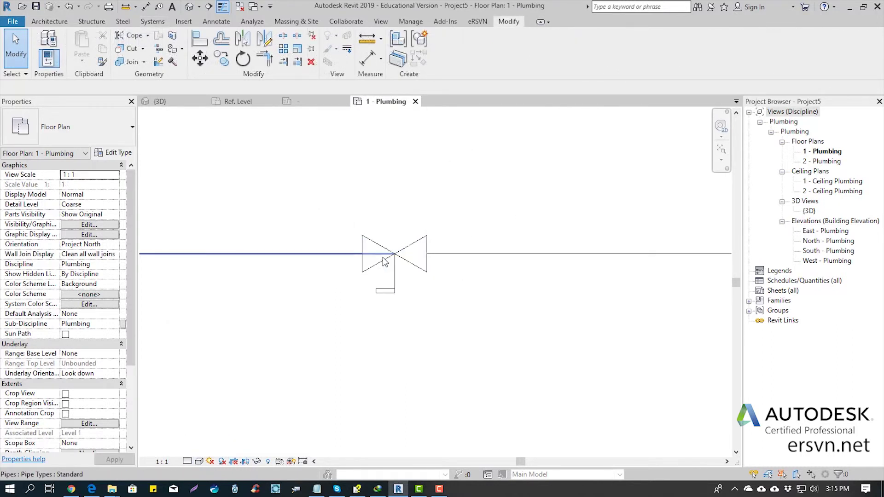
pyautogui.scroll(2, 378, 257)
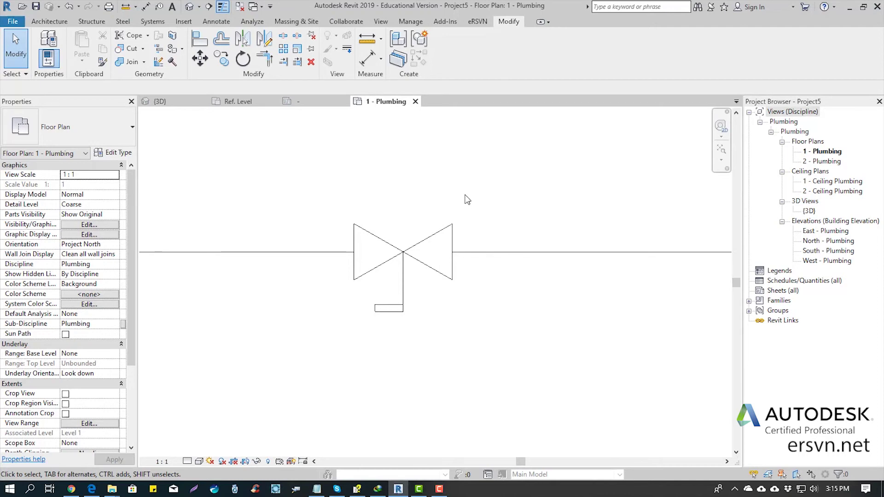
pyautogui.click(188, 461)
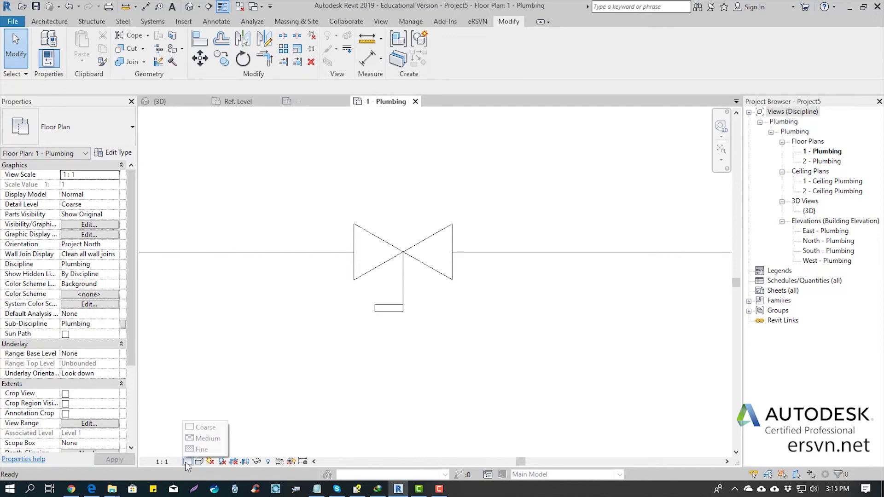
pyautogui.click(497, 184)
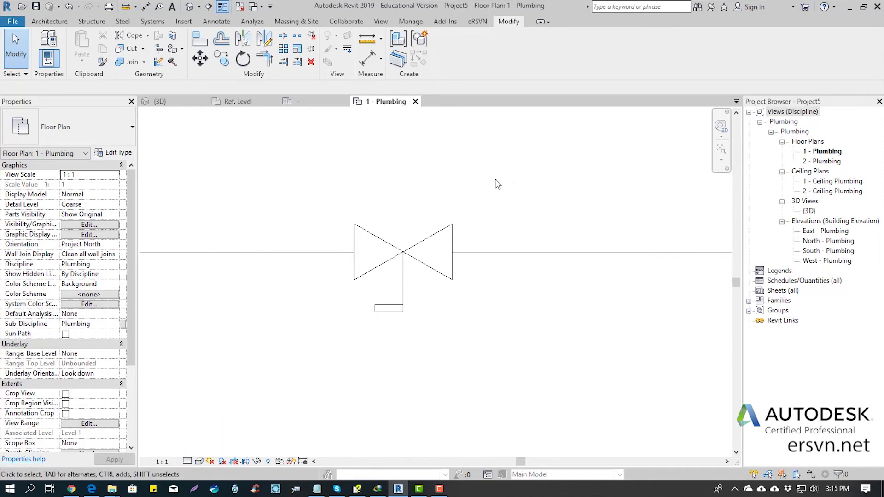